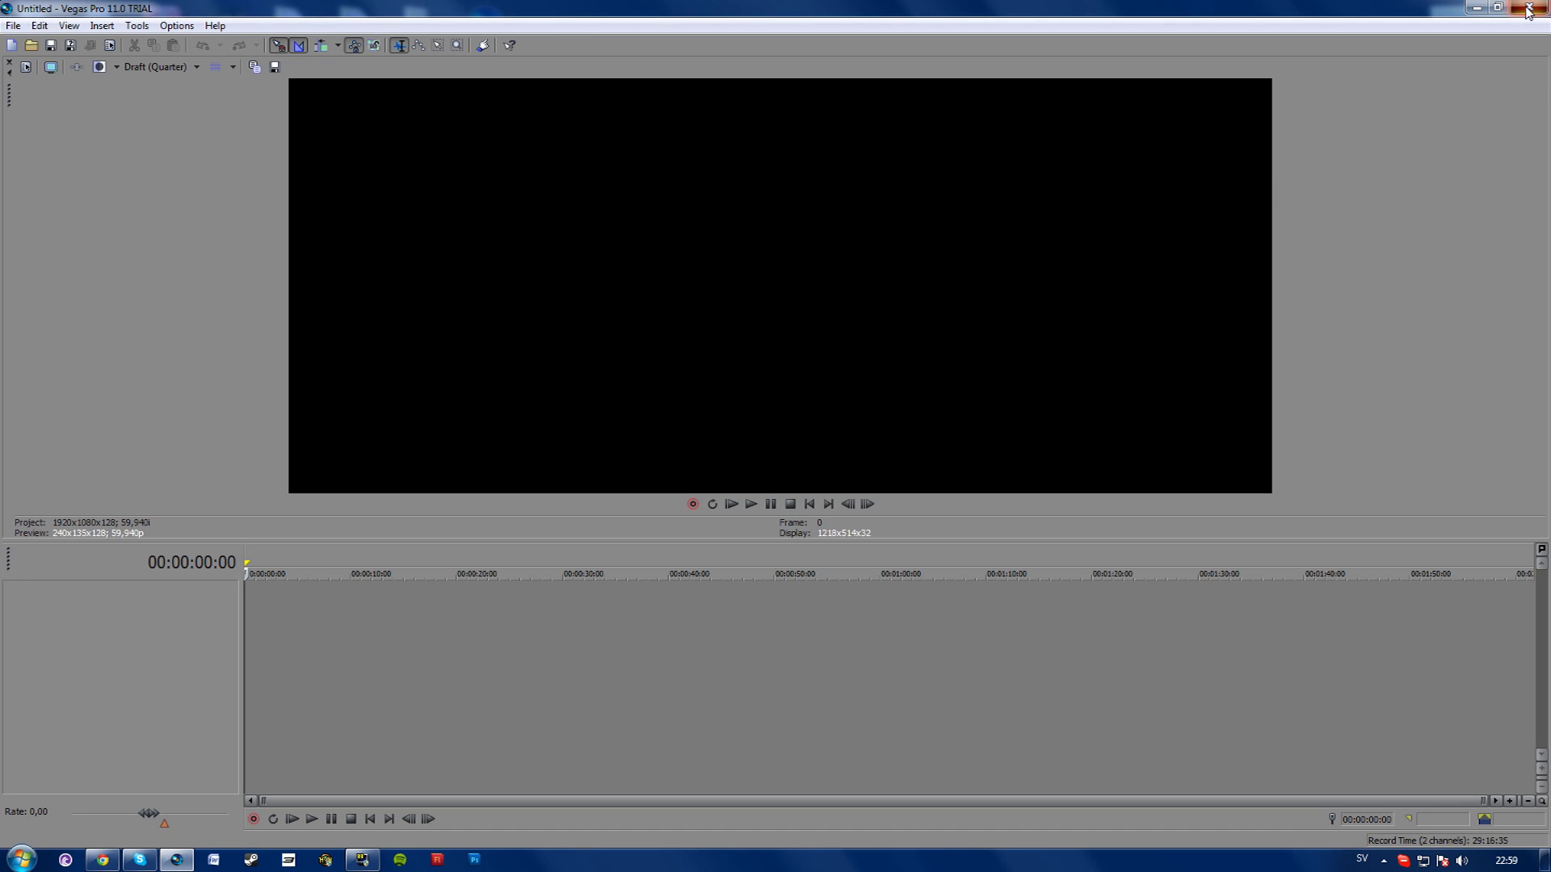
Step: Close Vegas Pro 11 together with its trial purchase reminder, returning to the desktop
click(936, 475)
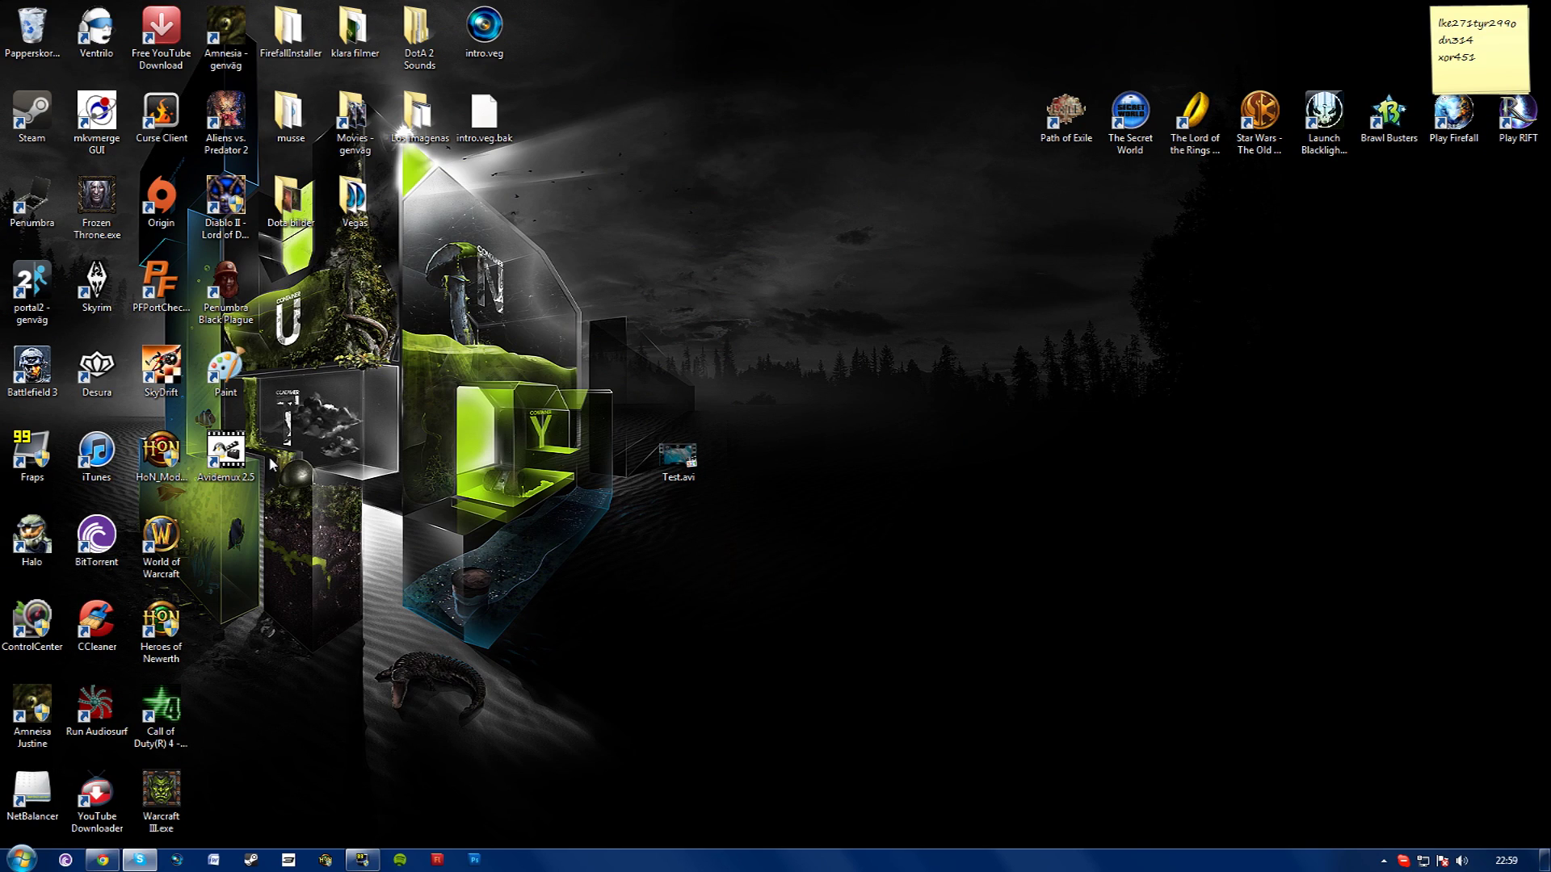
Step: Launch Avidemux, drop in Test.avi, unpack its packed bitstream and preview from frame 0
double_click(225, 452)
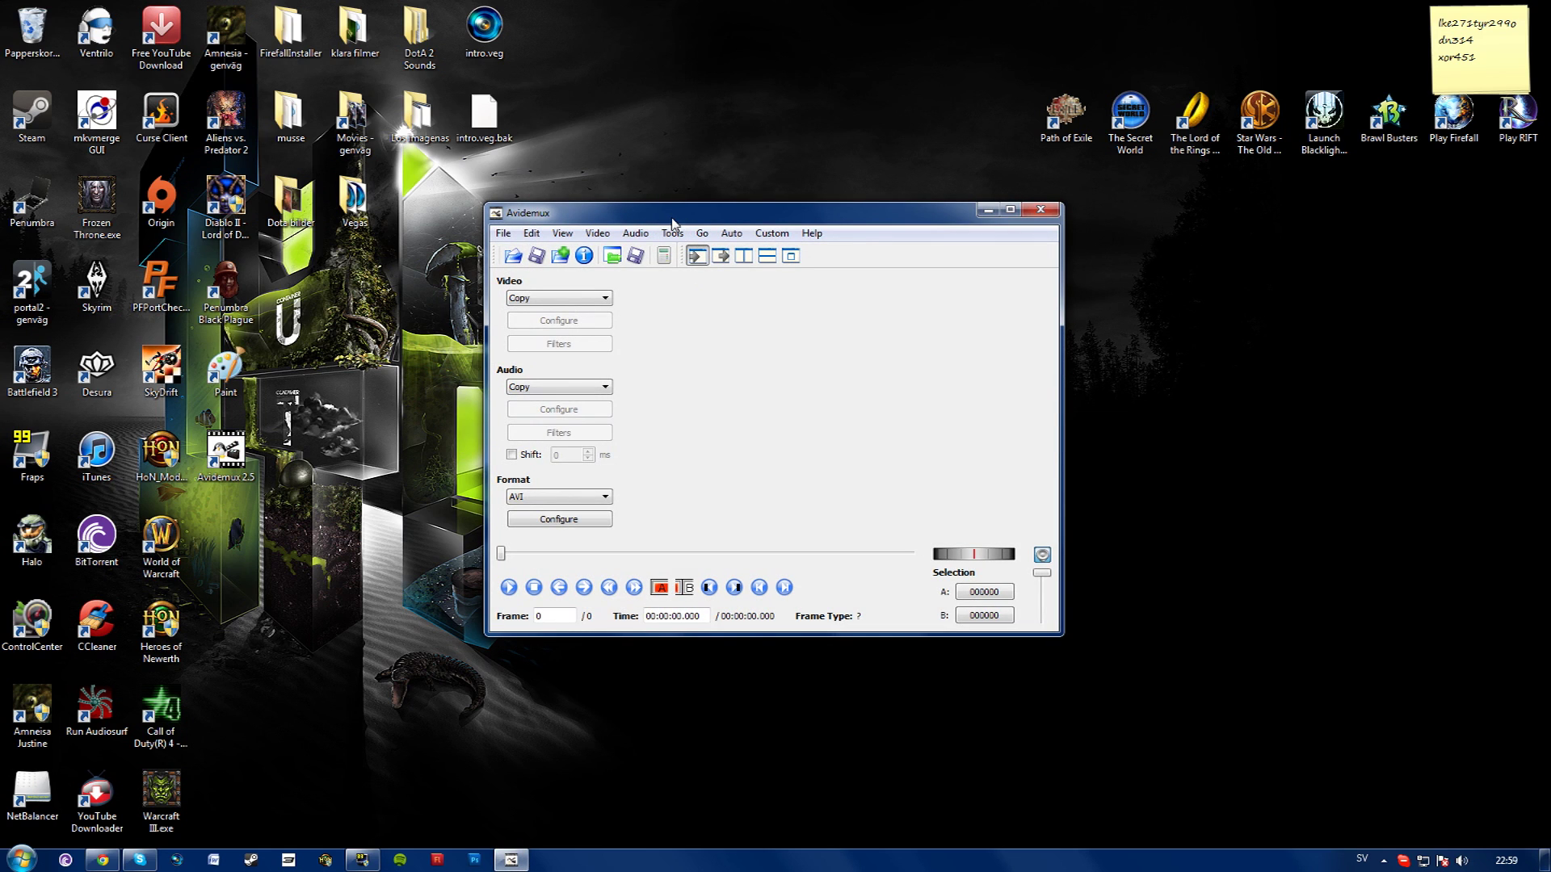
drag(674, 221, 923, 235)
drag(677, 458, 992, 418)
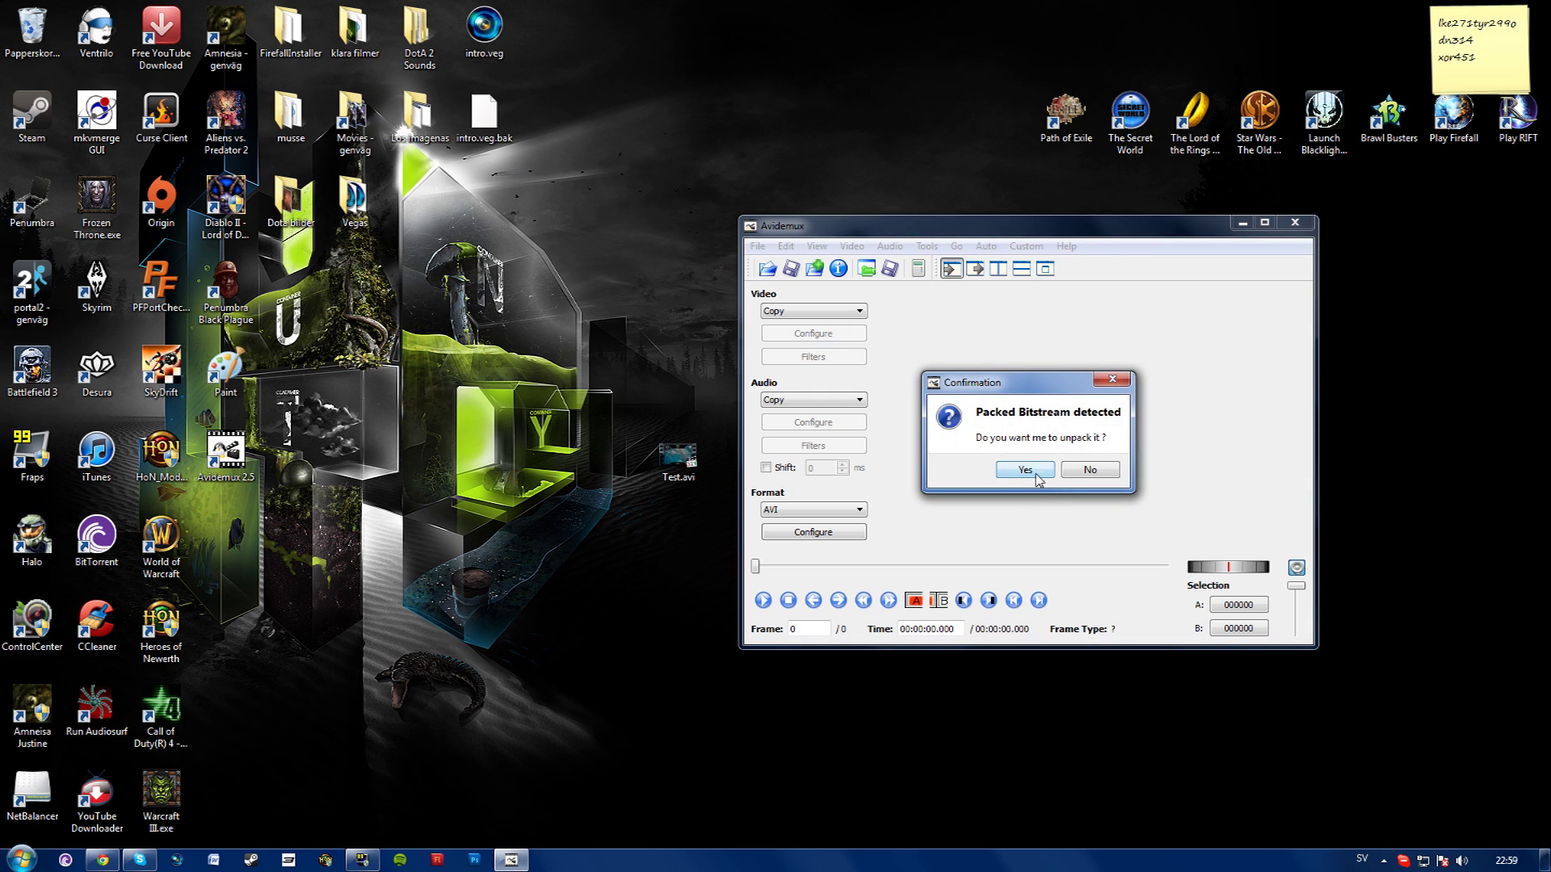
click(1036, 476)
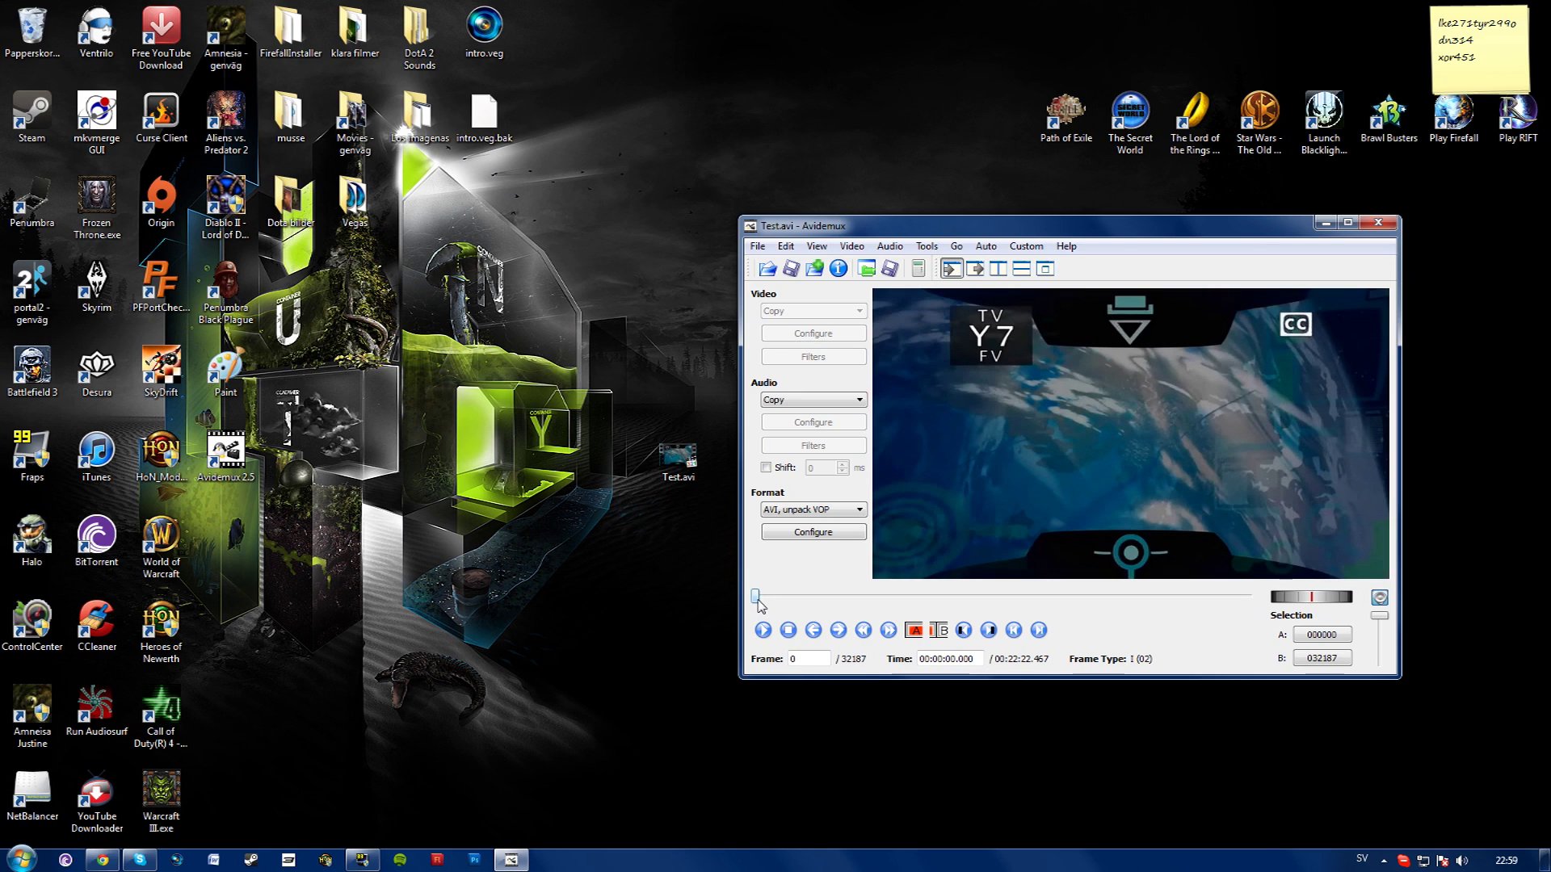
drag(758, 598, 736, 596)
Step: Choose MP4 (PSP) format, MPEG-4 AVC video codec and AAC (Faac) audio codec
click(805, 510)
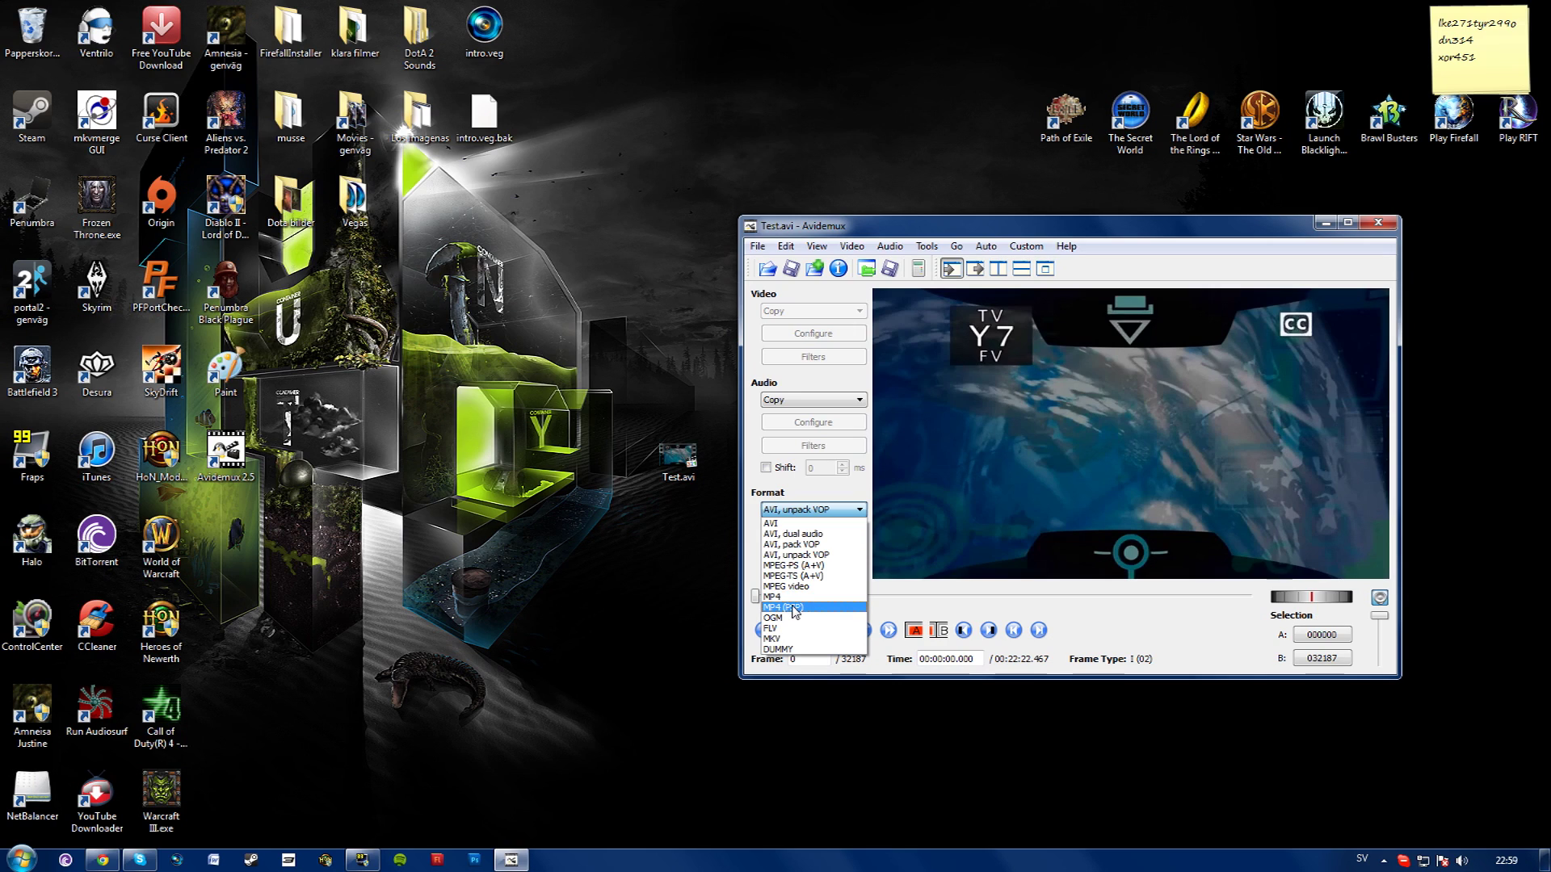
click(796, 610)
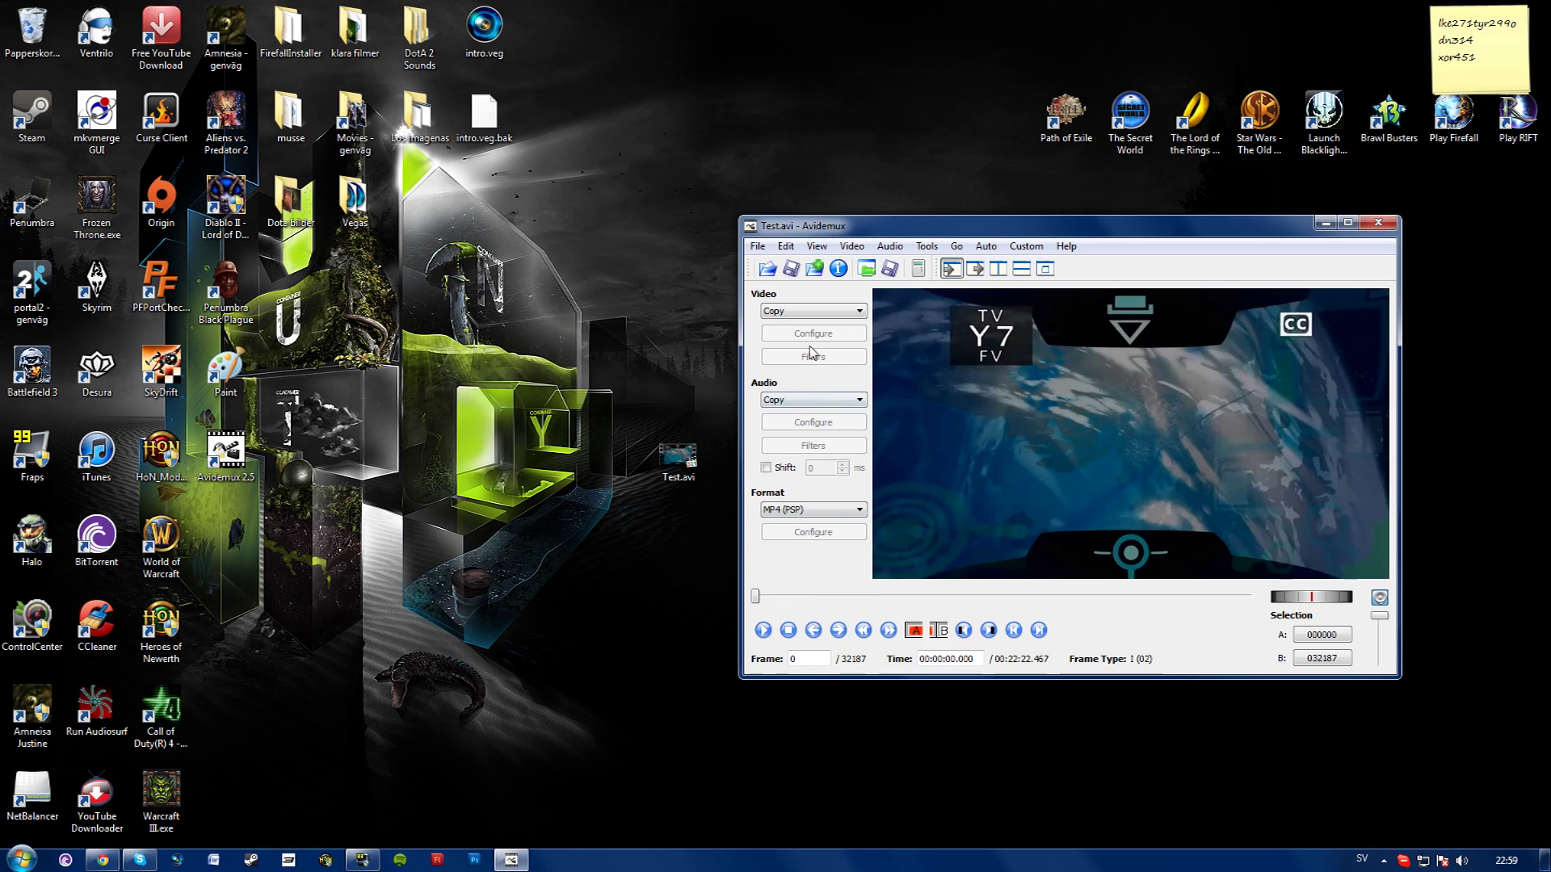
click(808, 313)
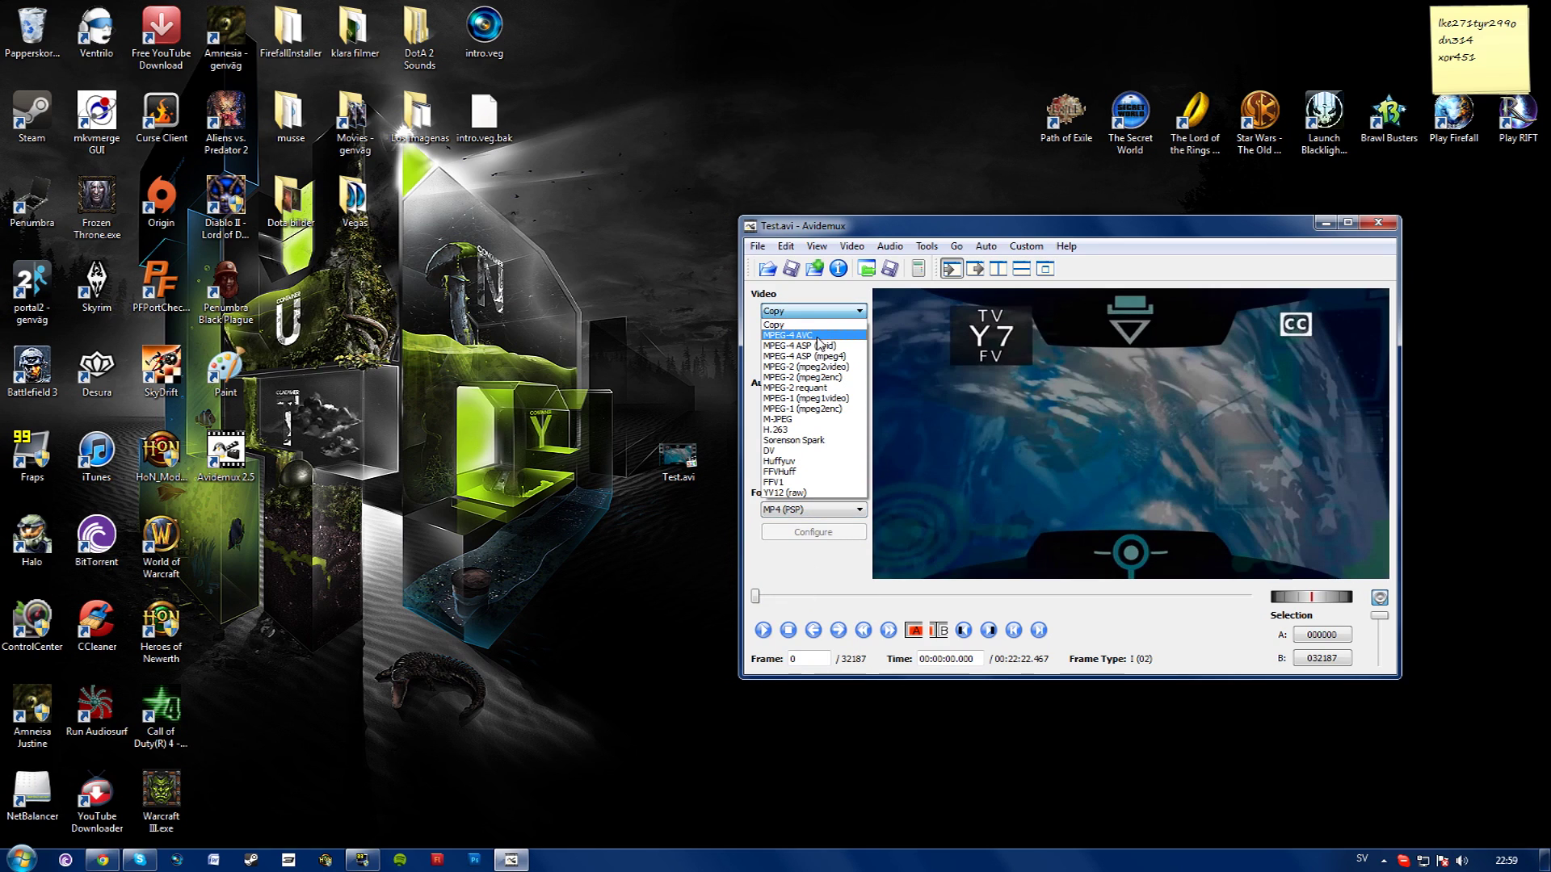
click(818, 339)
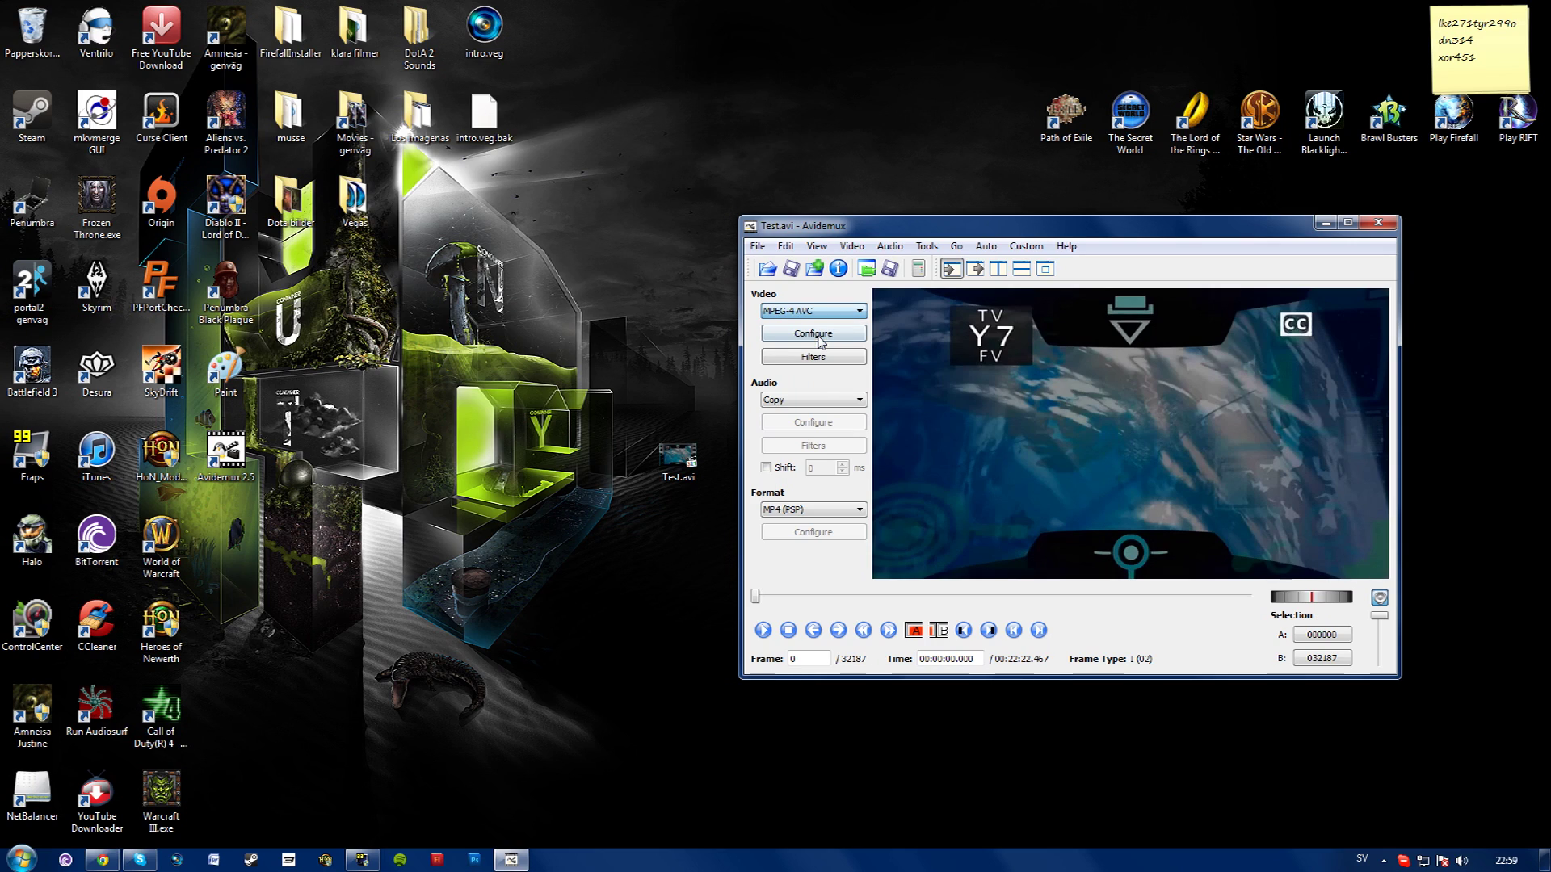
click(814, 400)
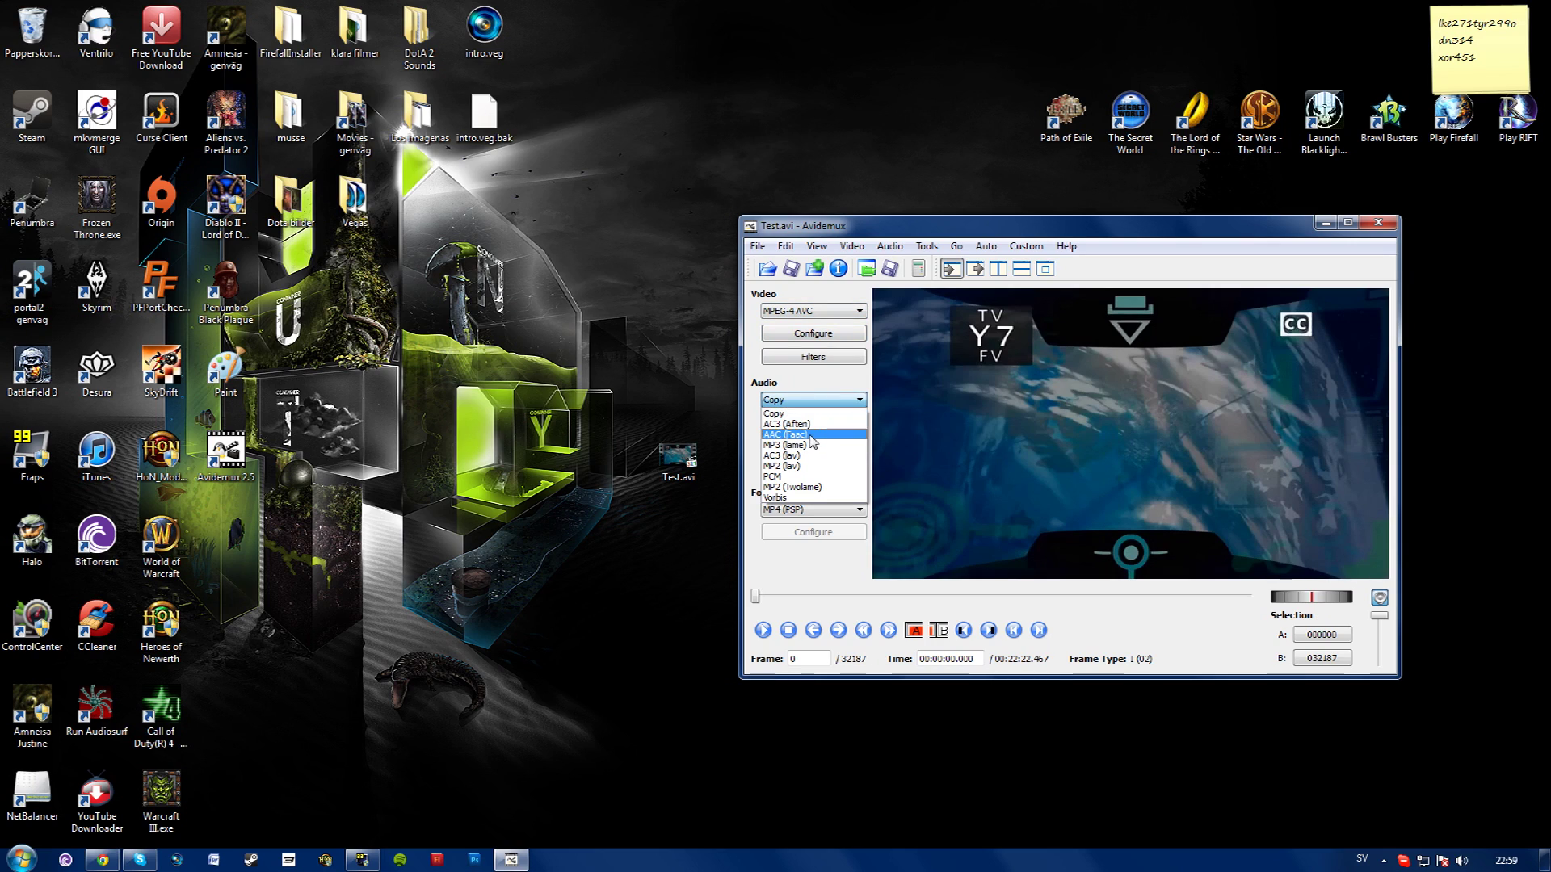
click(810, 435)
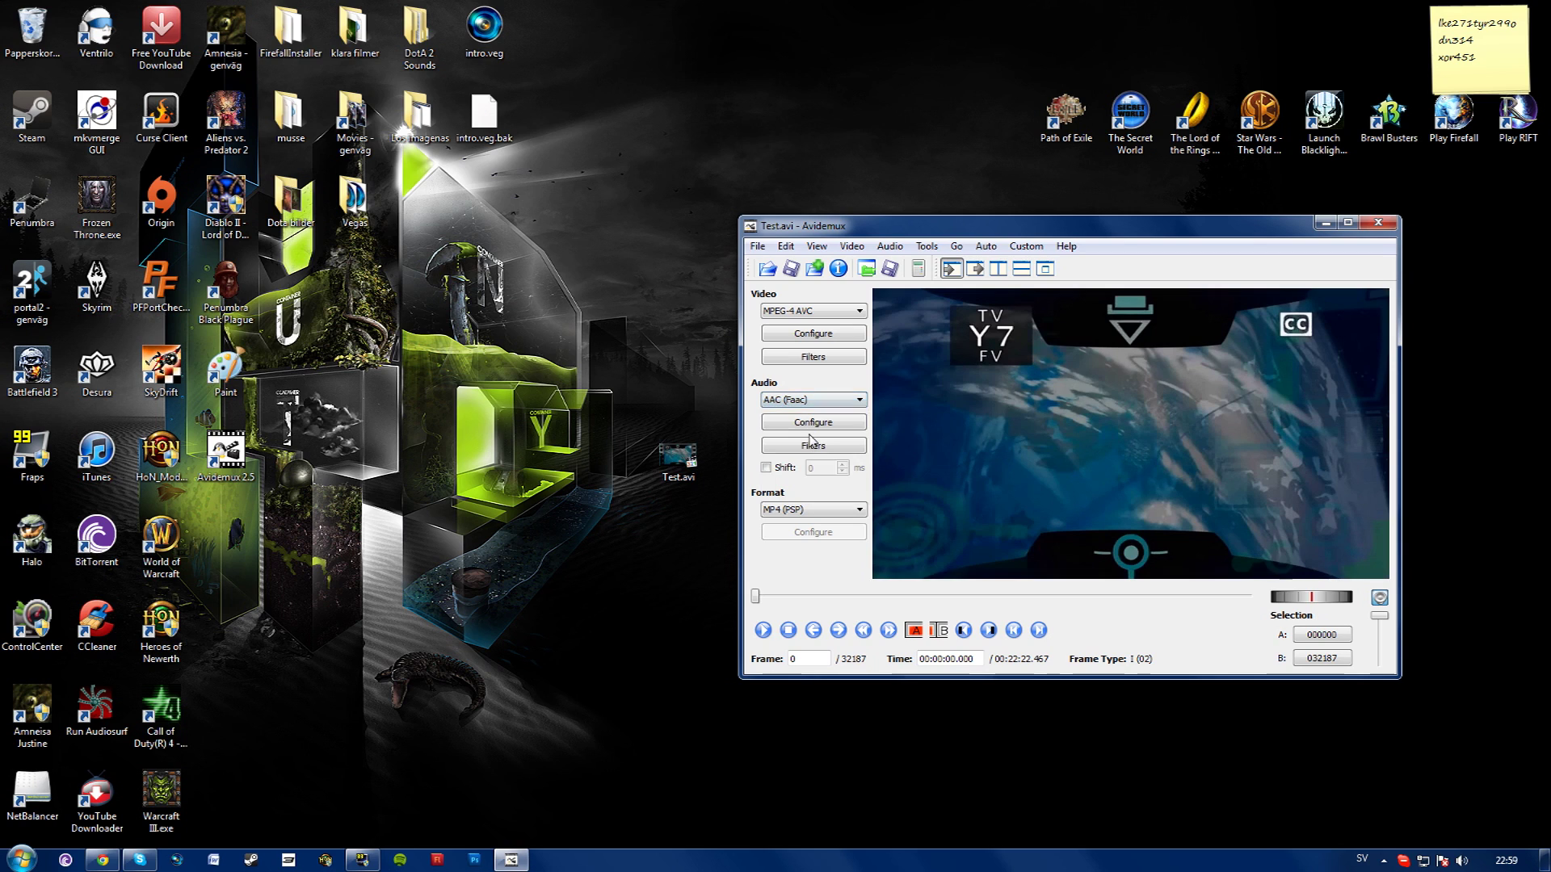
click(813, 334)
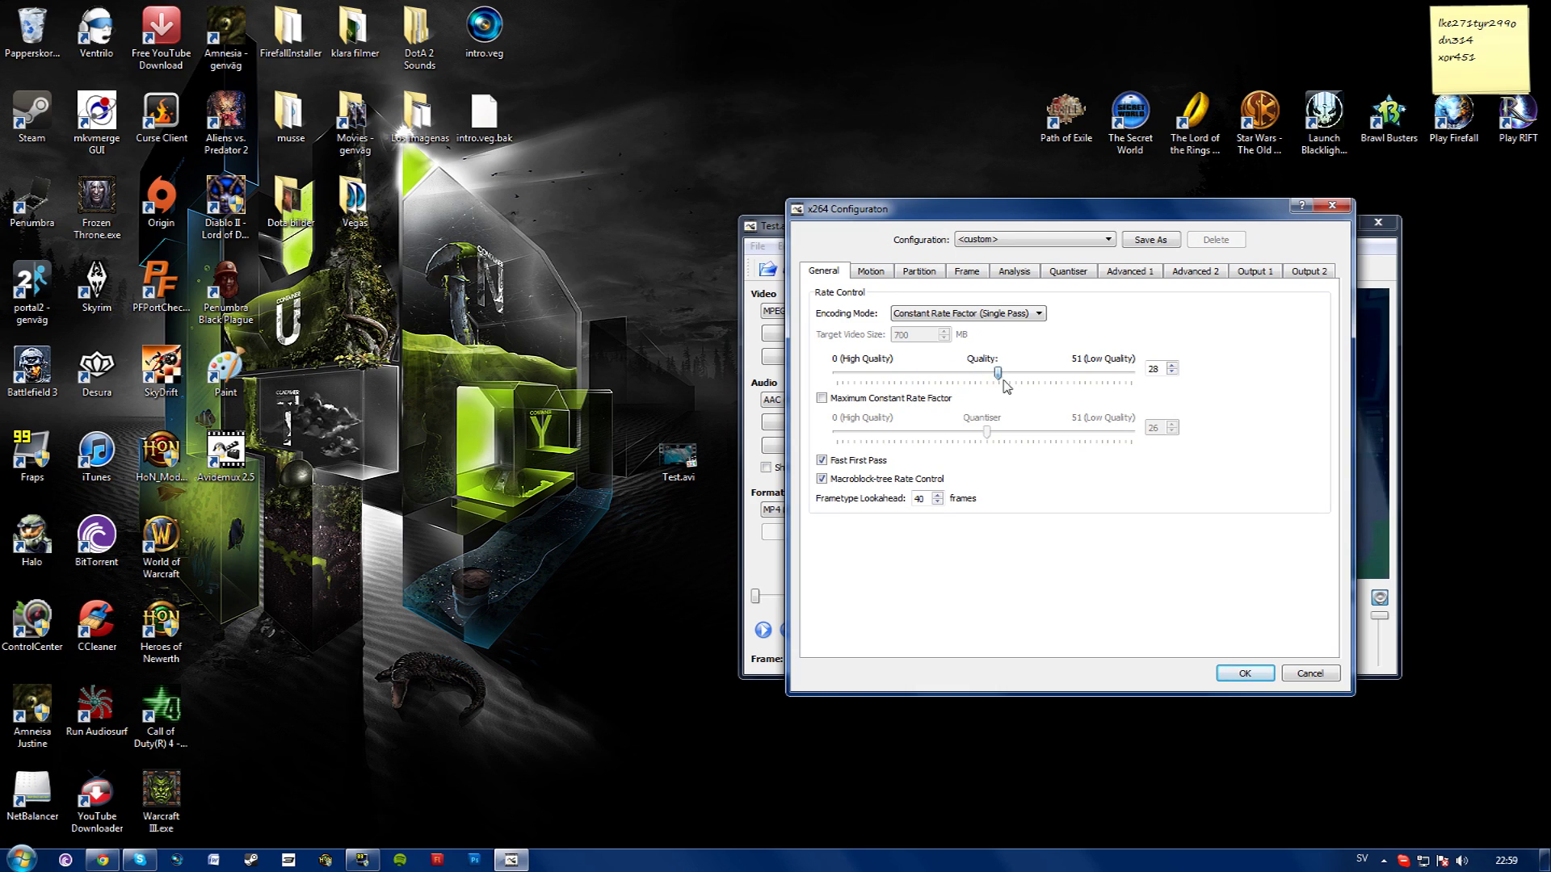
drag(988, 373, 1131, 373)
drag(1133, 376, 837, 373)
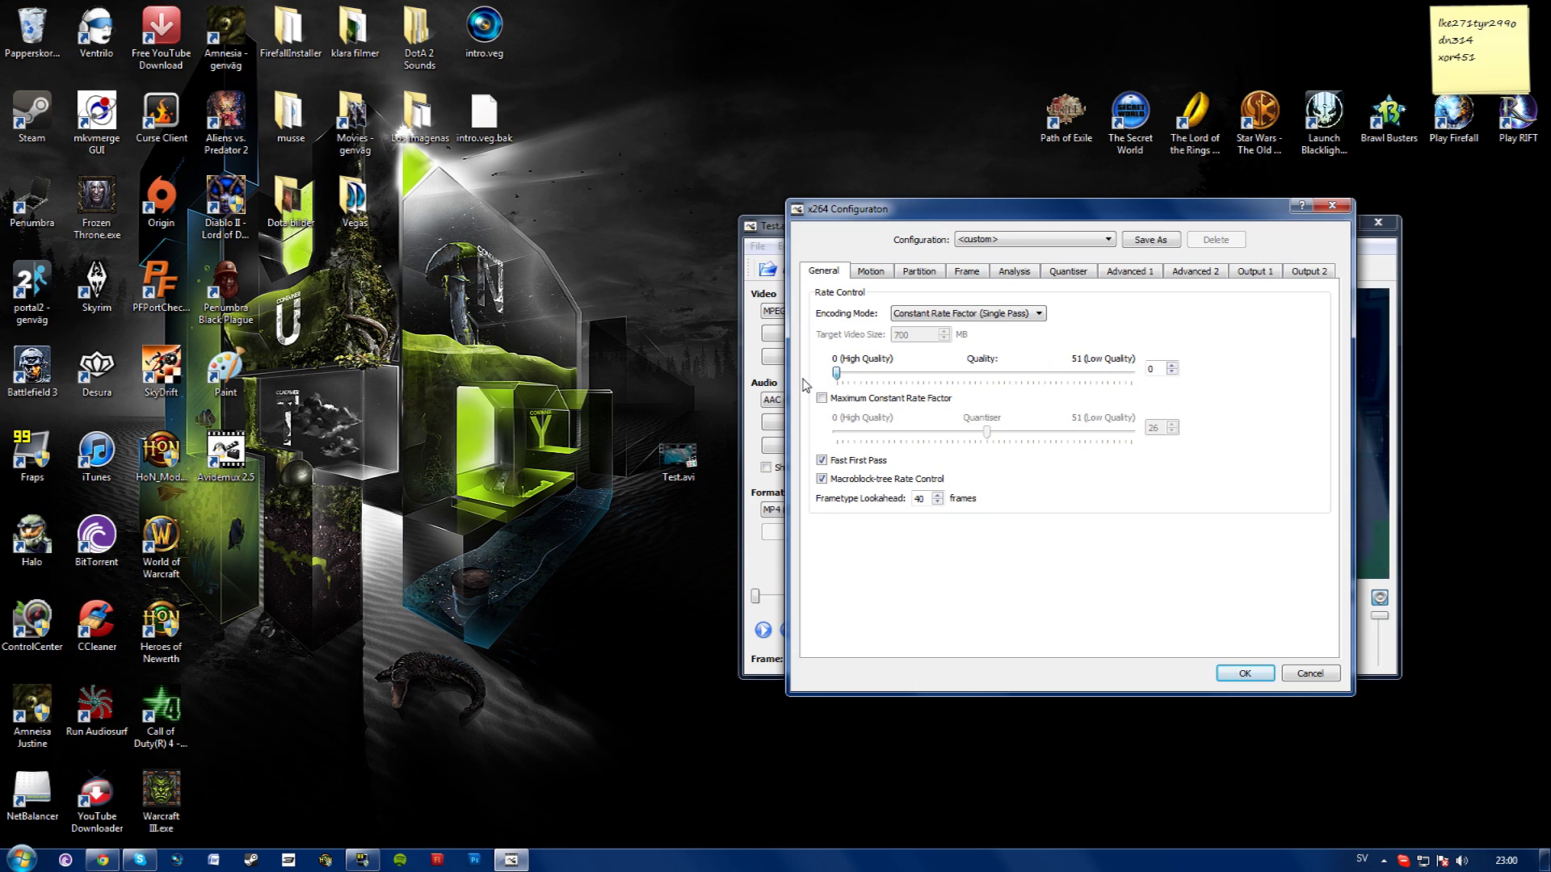
click(1330, 208)
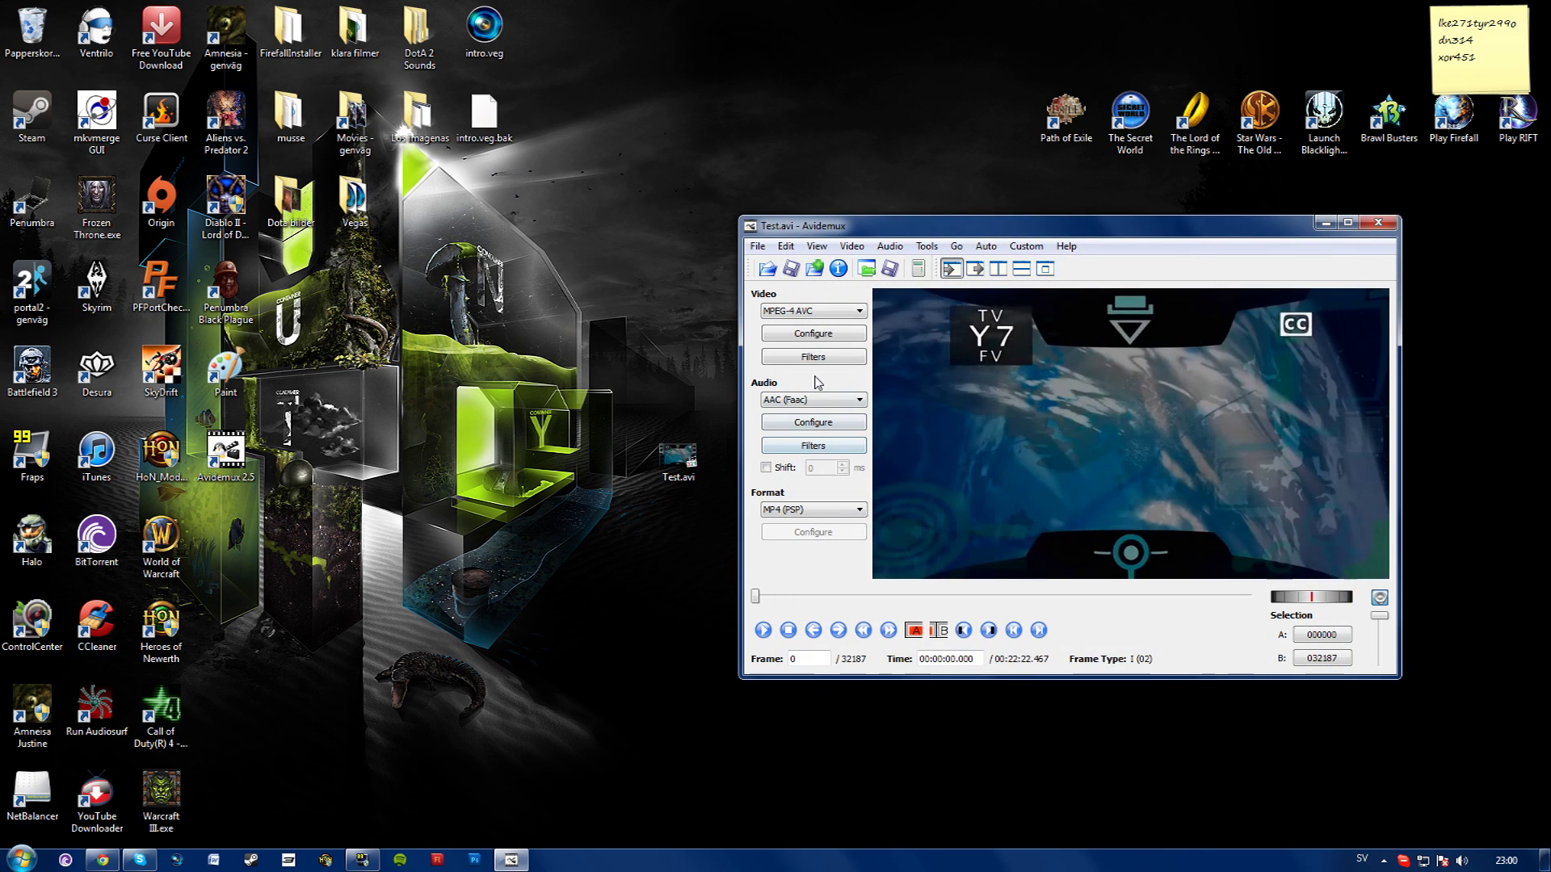
click(813, 423)
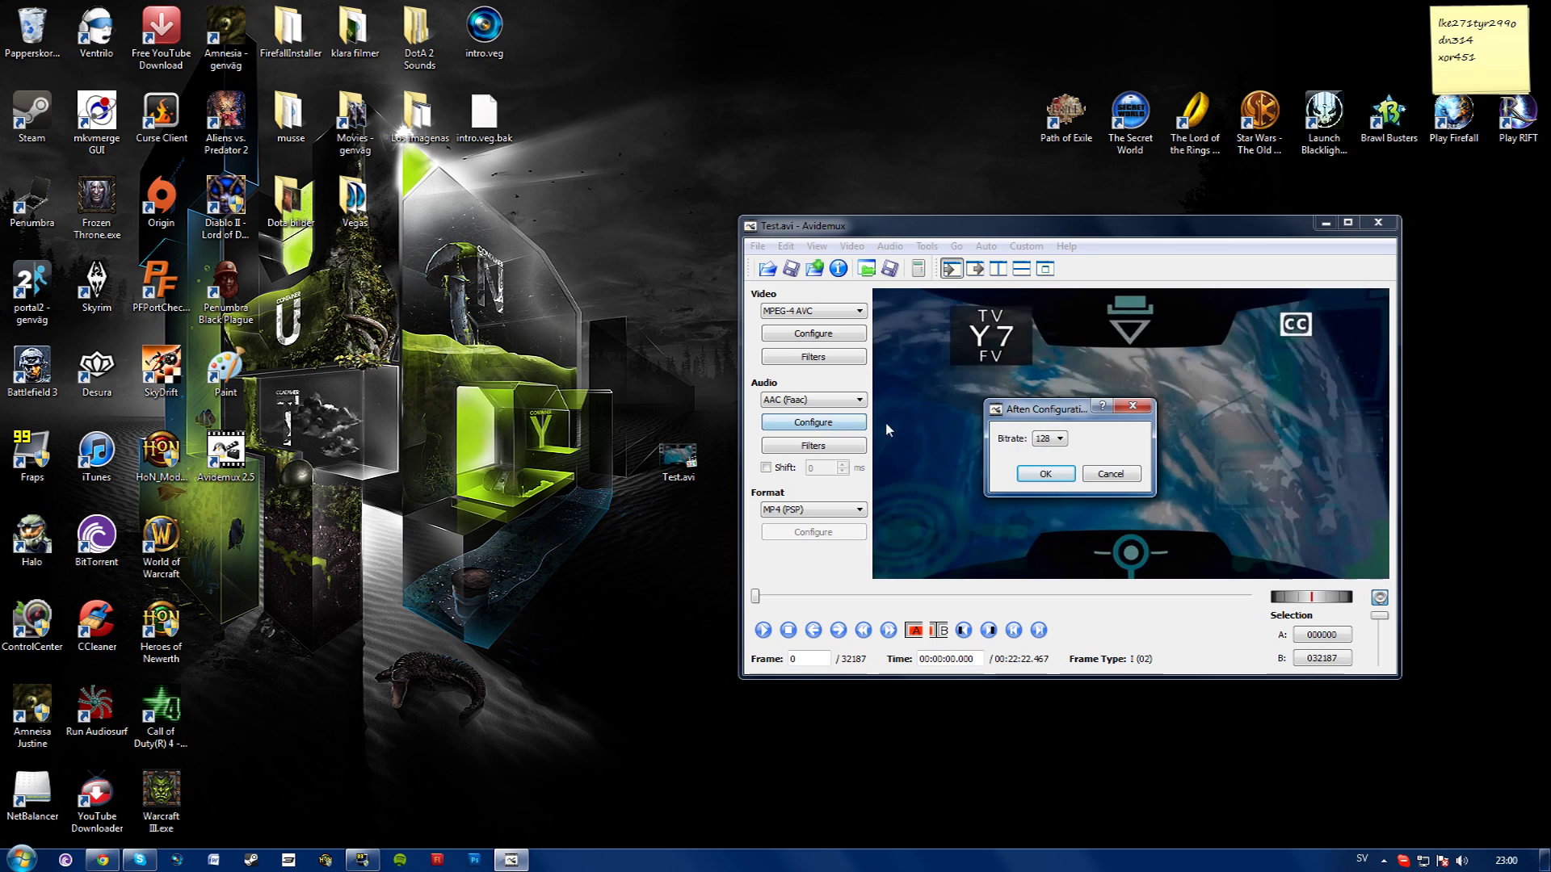
click(1052, 439)
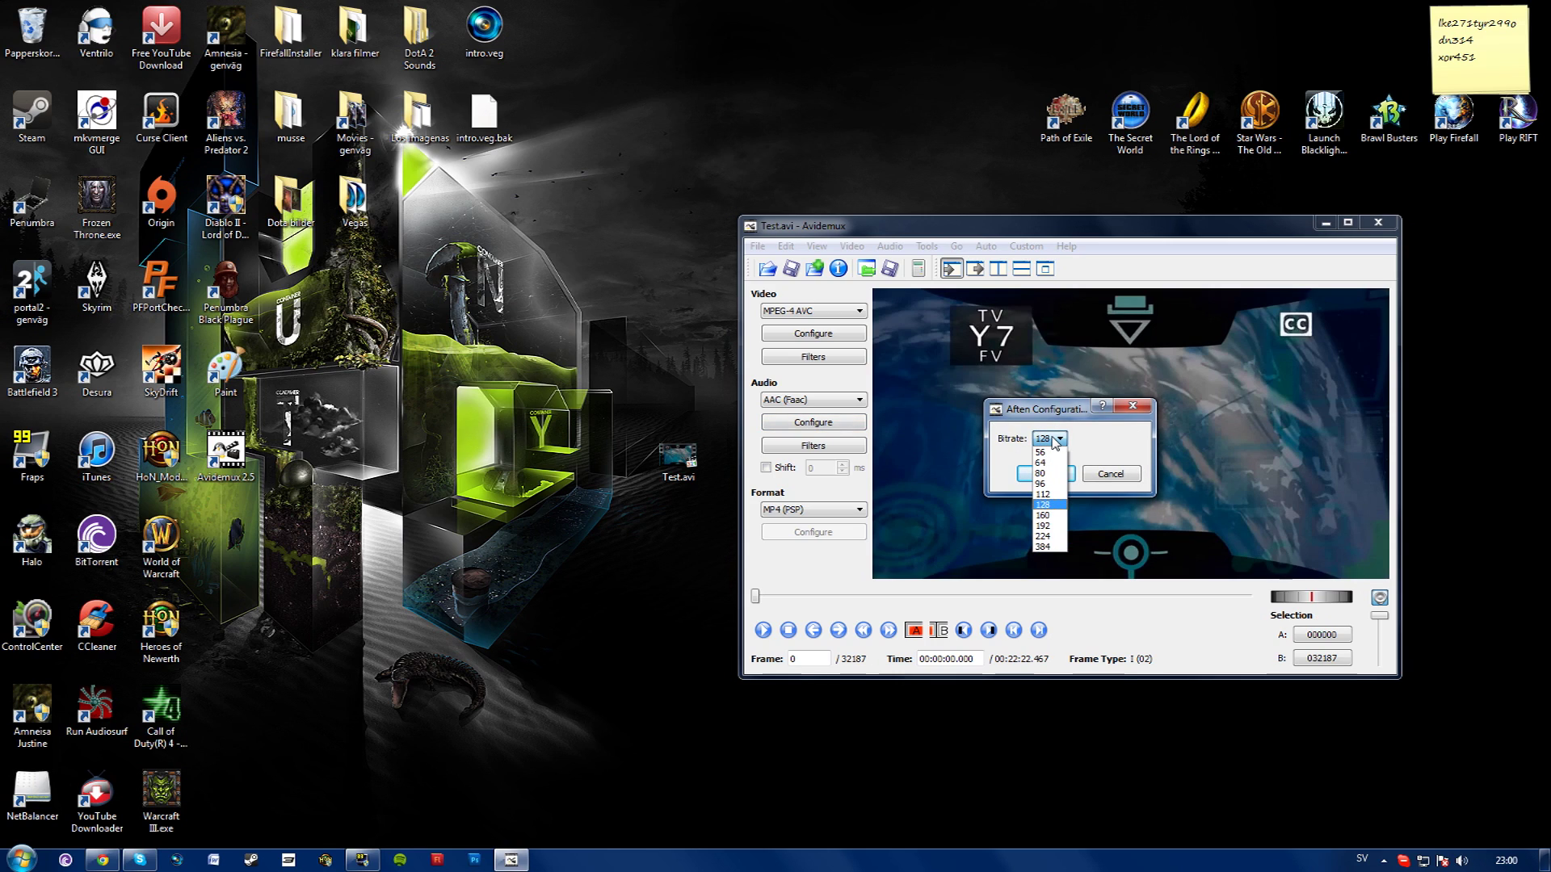
click(1054, 444)
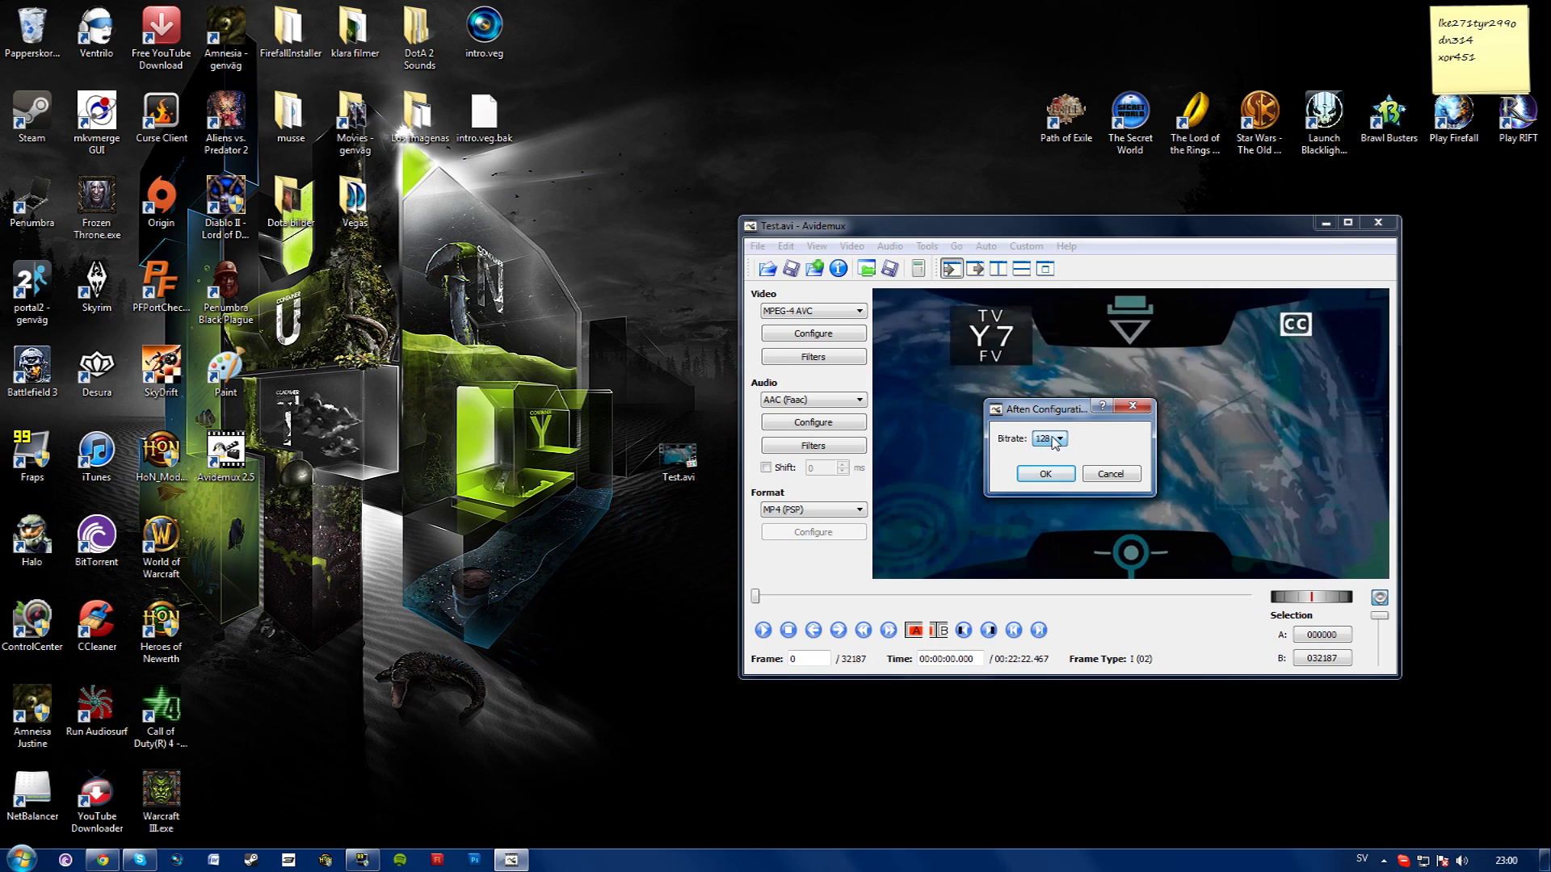
click(1112, 474)
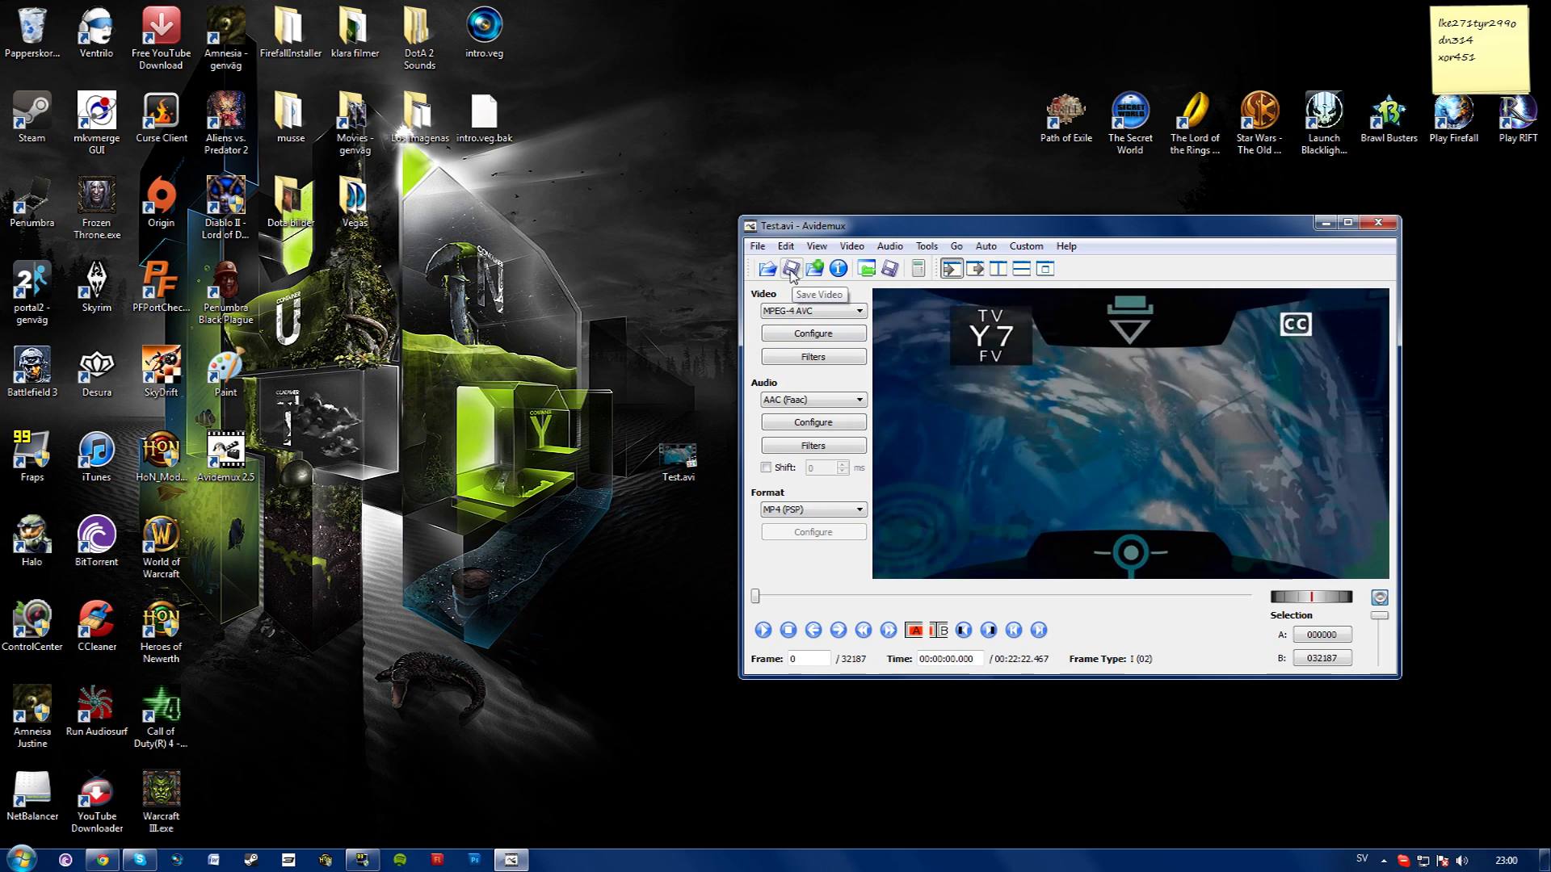
Step: Start saving the converted video and browse to the desktop (Skrivbord) folder
click(792, 269)
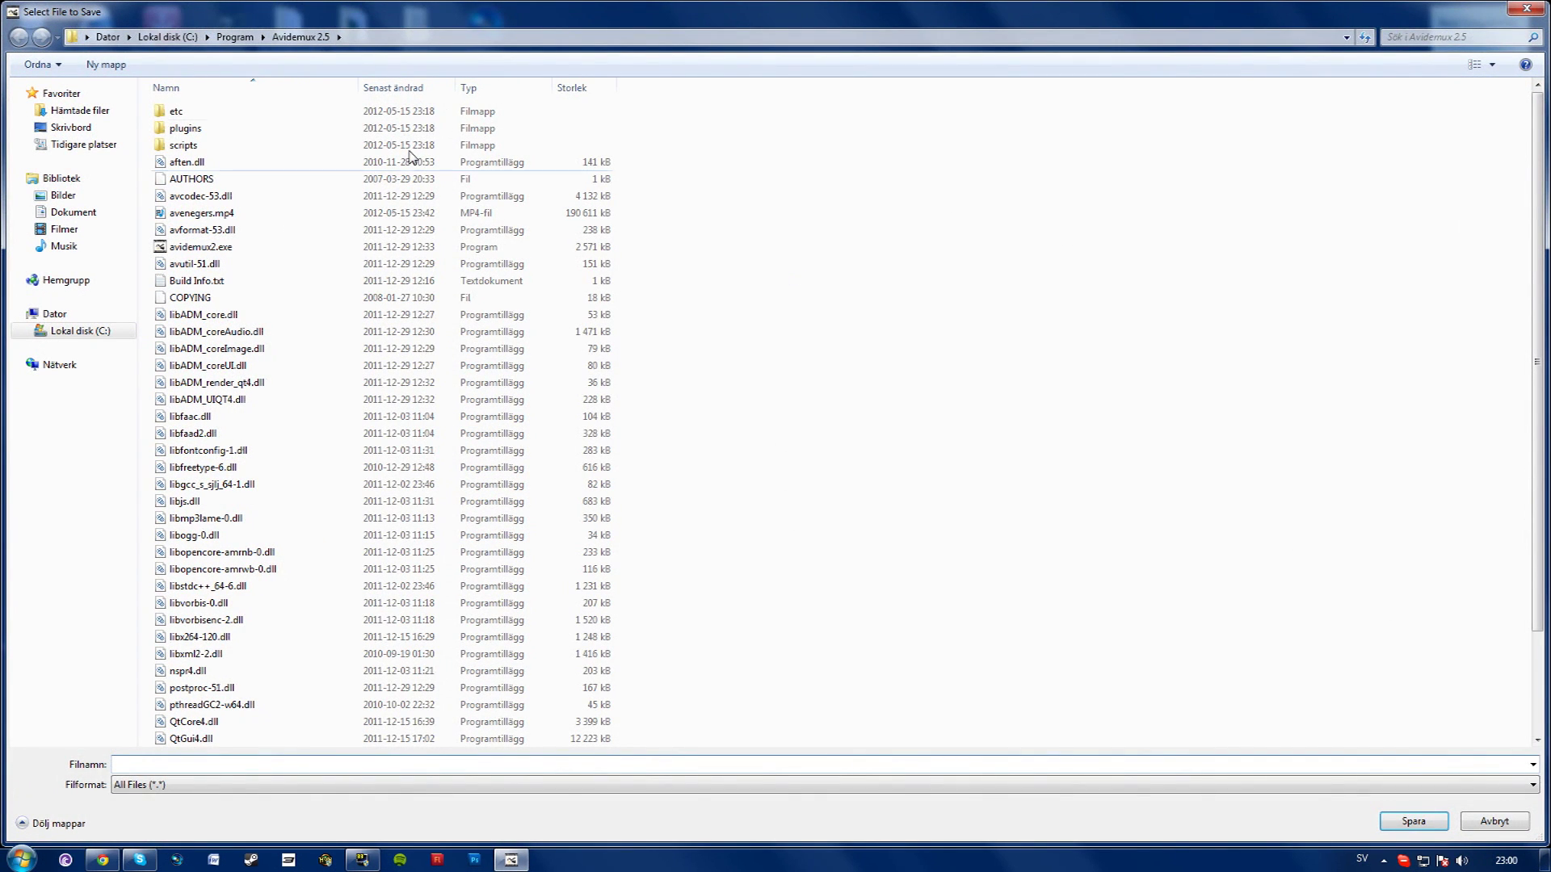
click(70, 127)
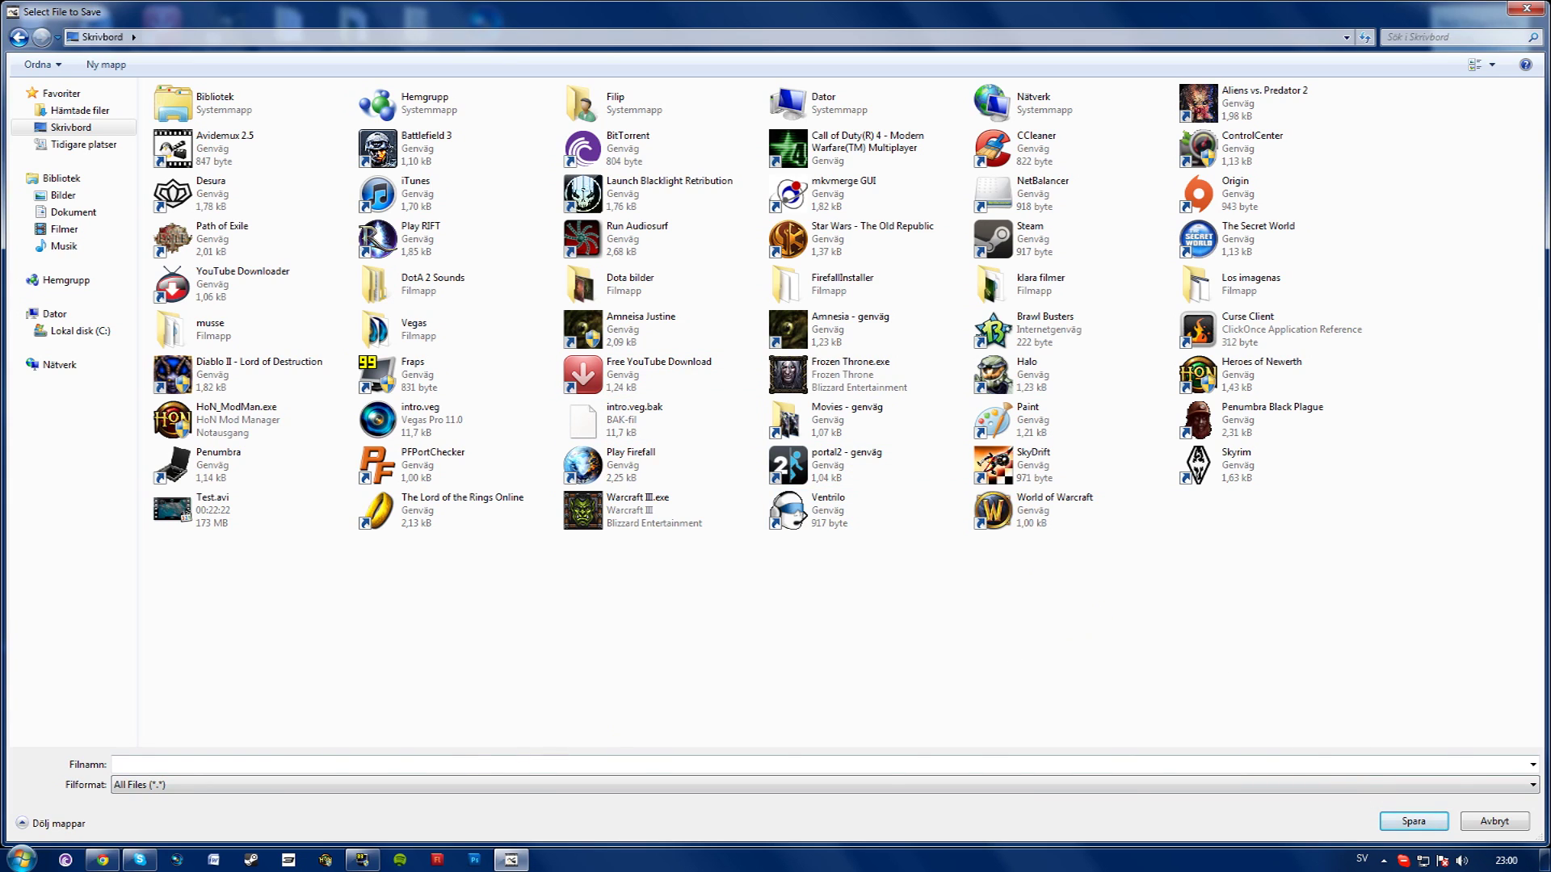
text(test)
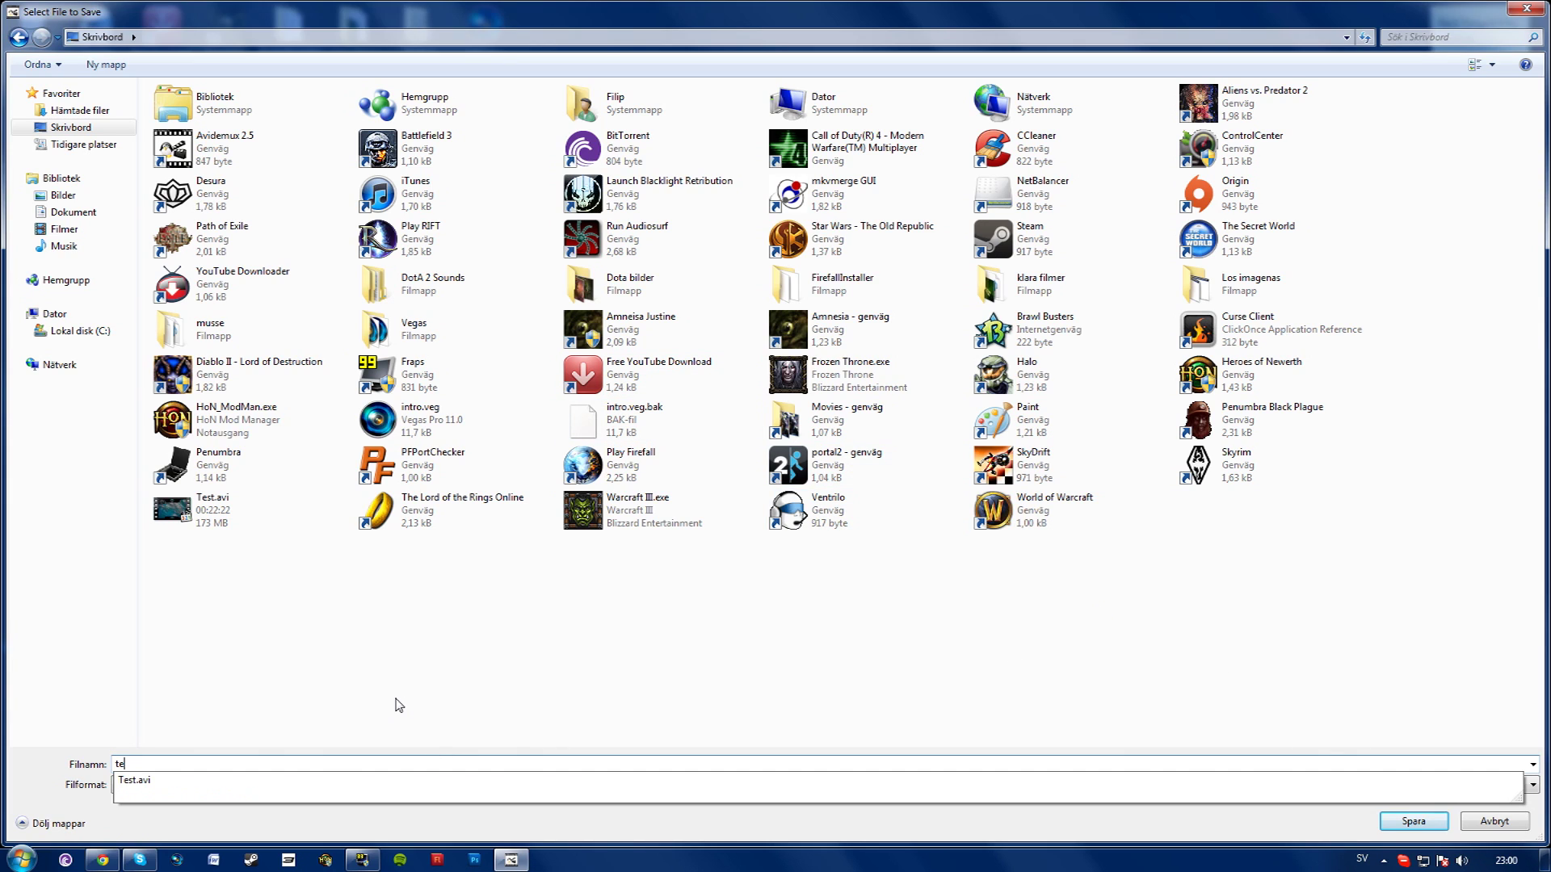
Step: Save as test, begin encoding and raise the encoding priority to High
click(1413, 821)
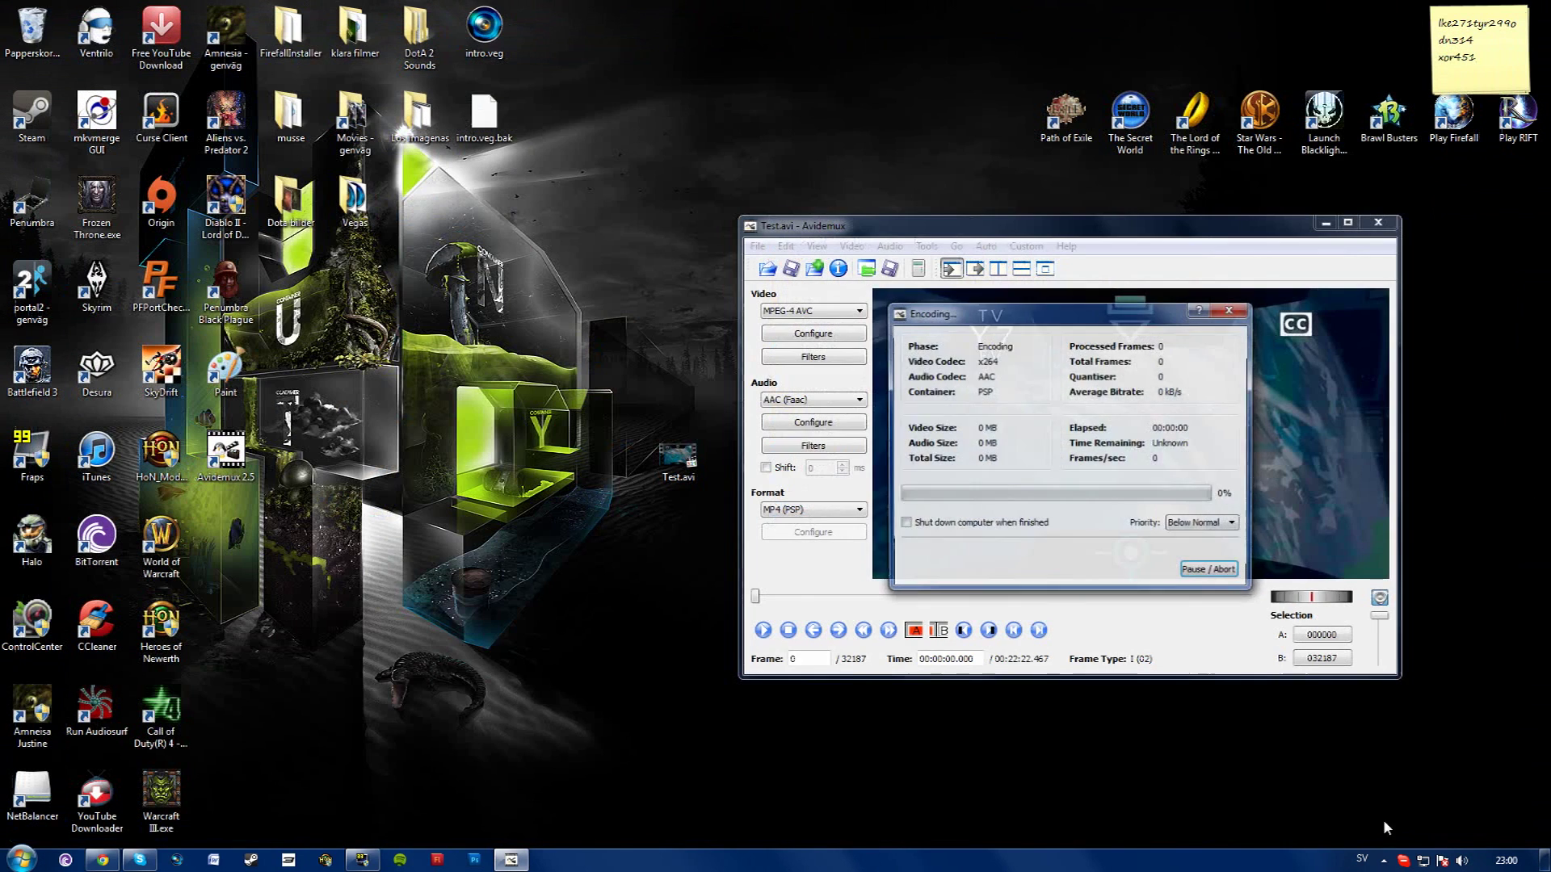
click(1202, 524)
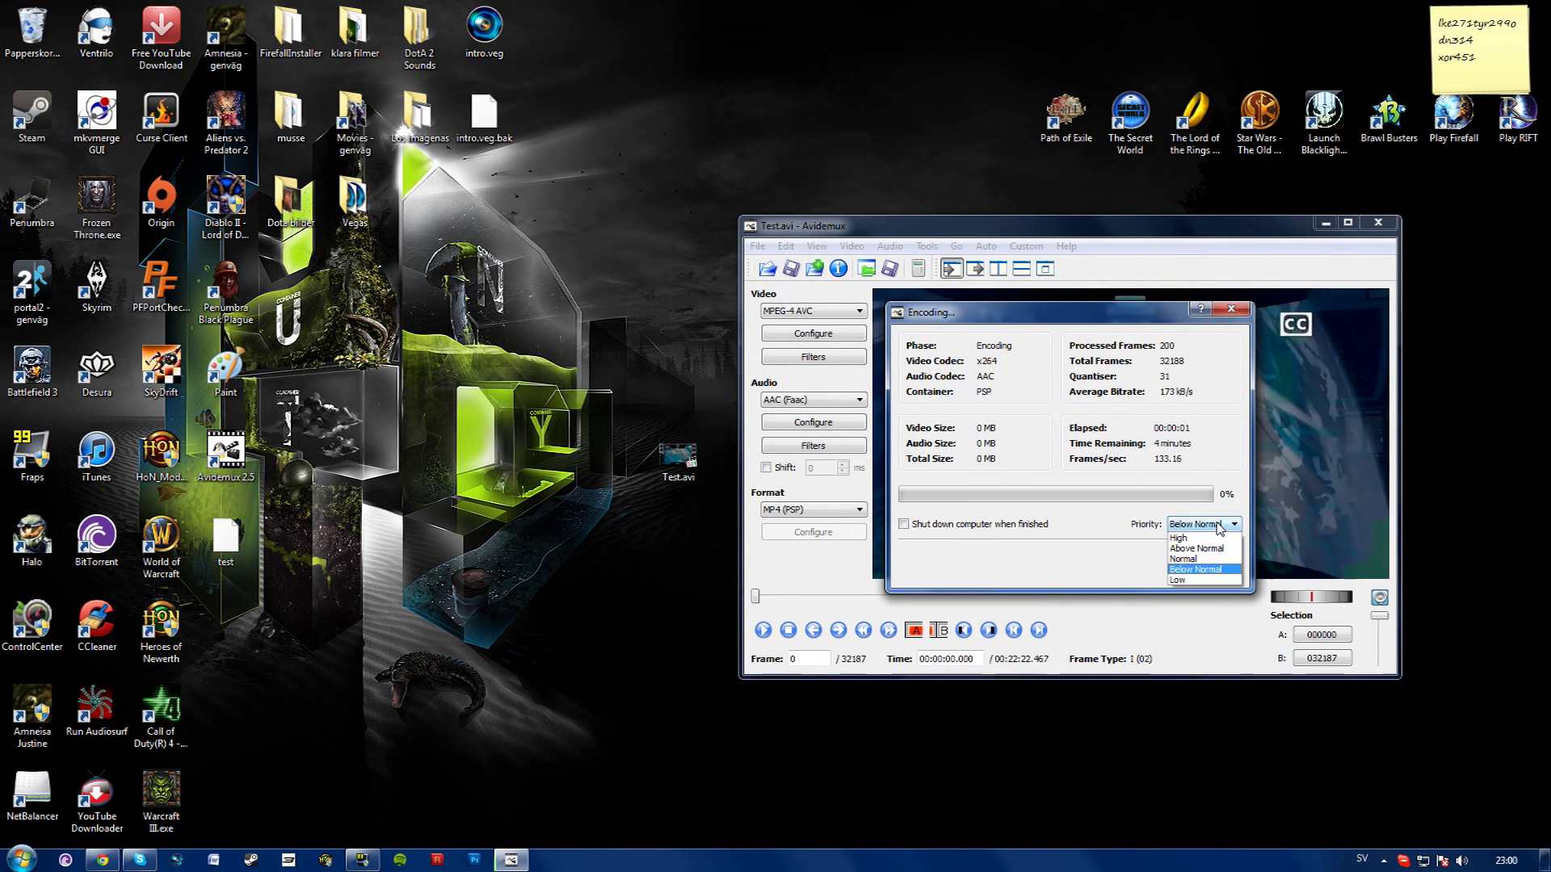
click(1202, 538)
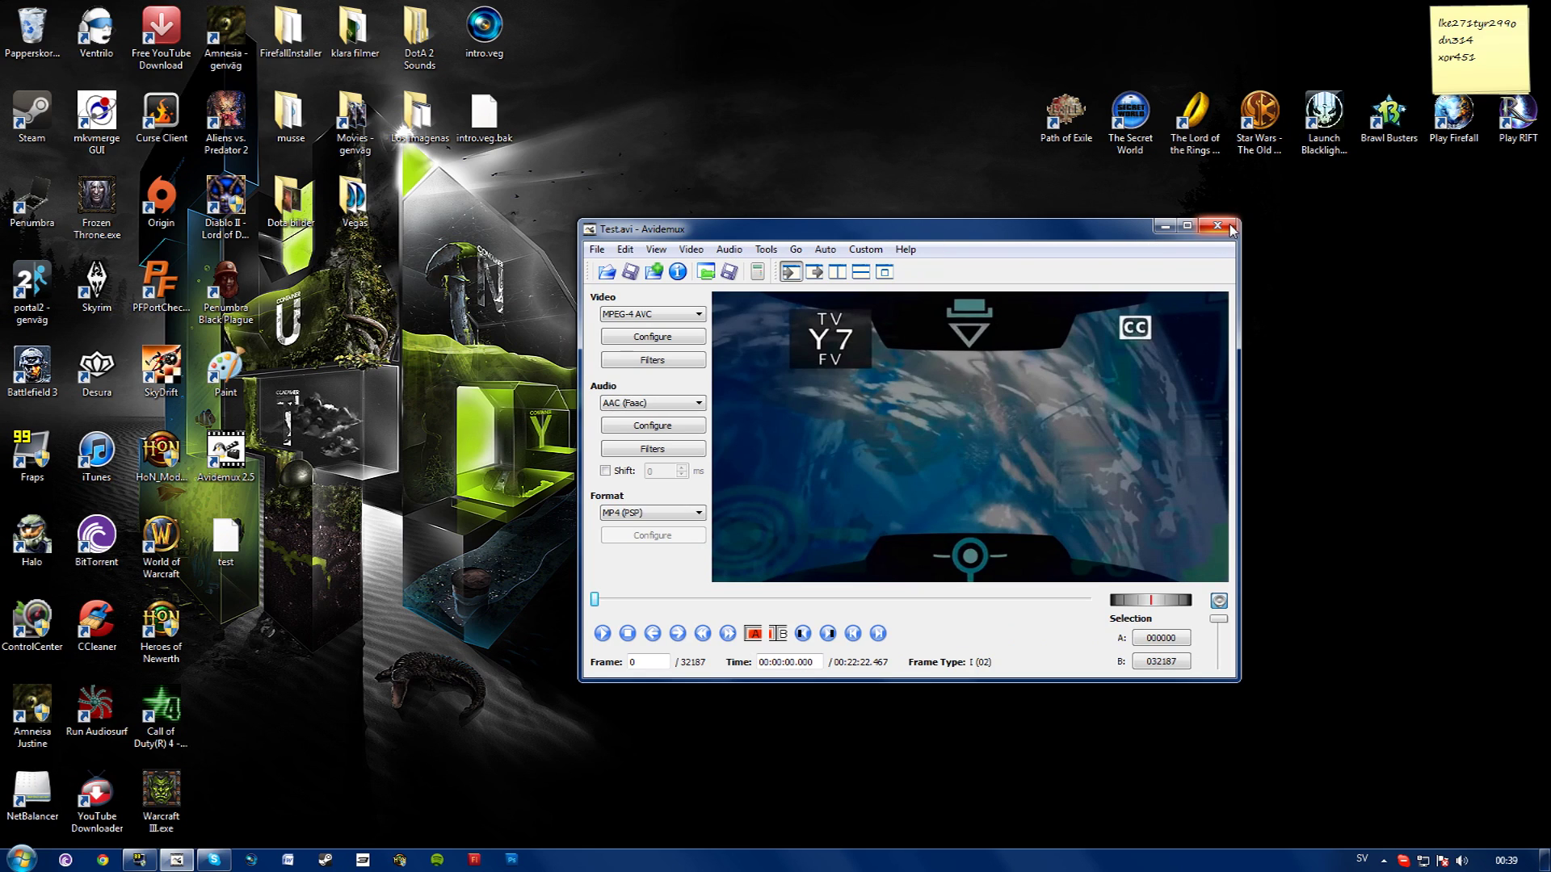
Step: Close Avidemux after encoding, select the new test file and launch Vegas Pro
click(1232, 229)
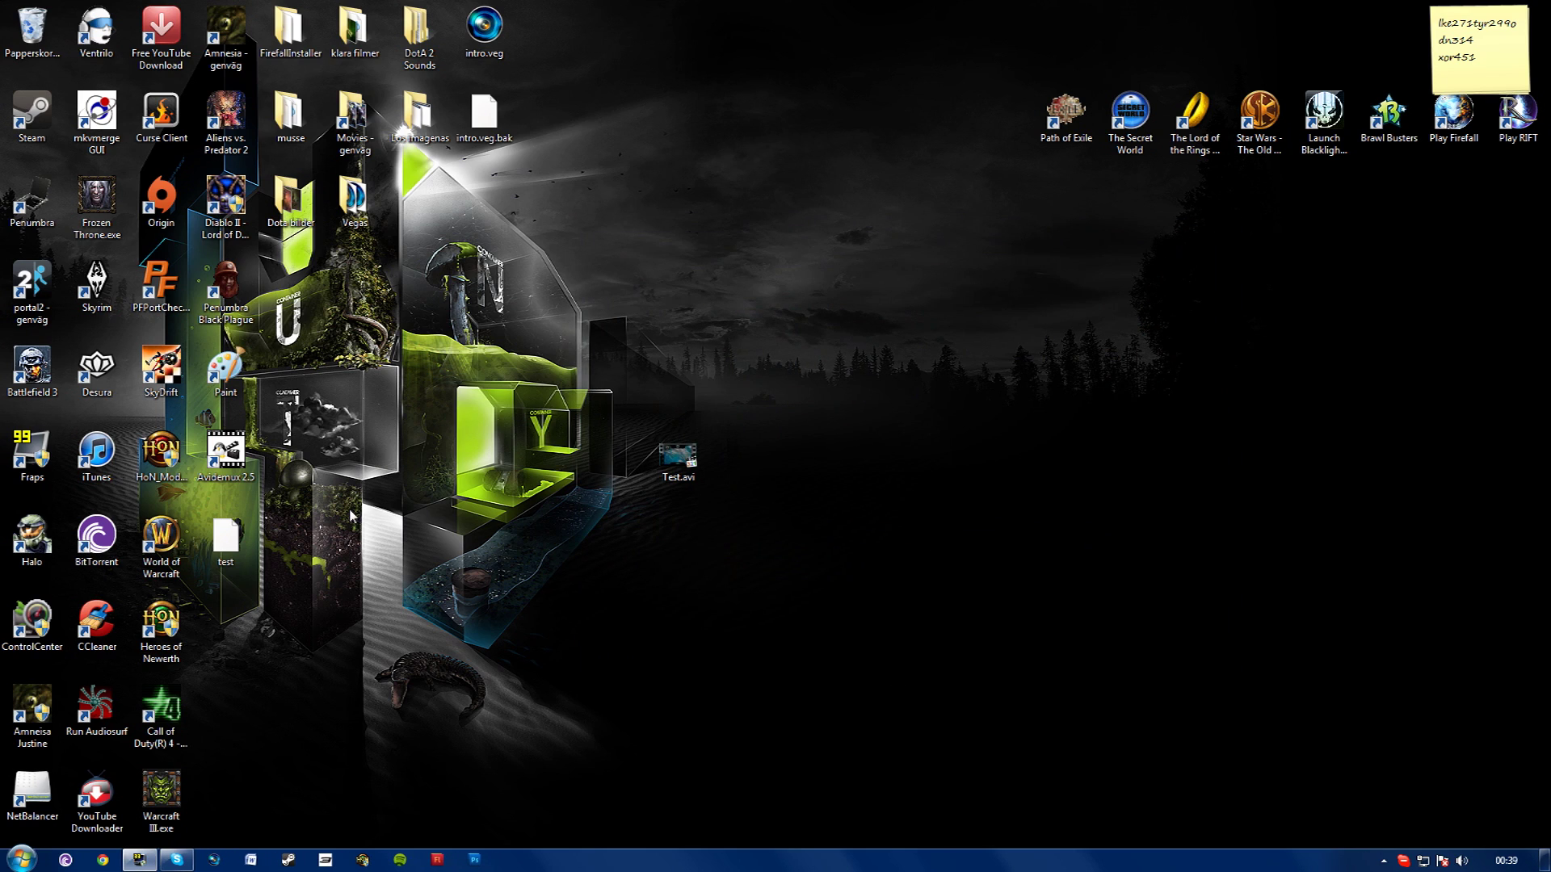
click(225, 541)
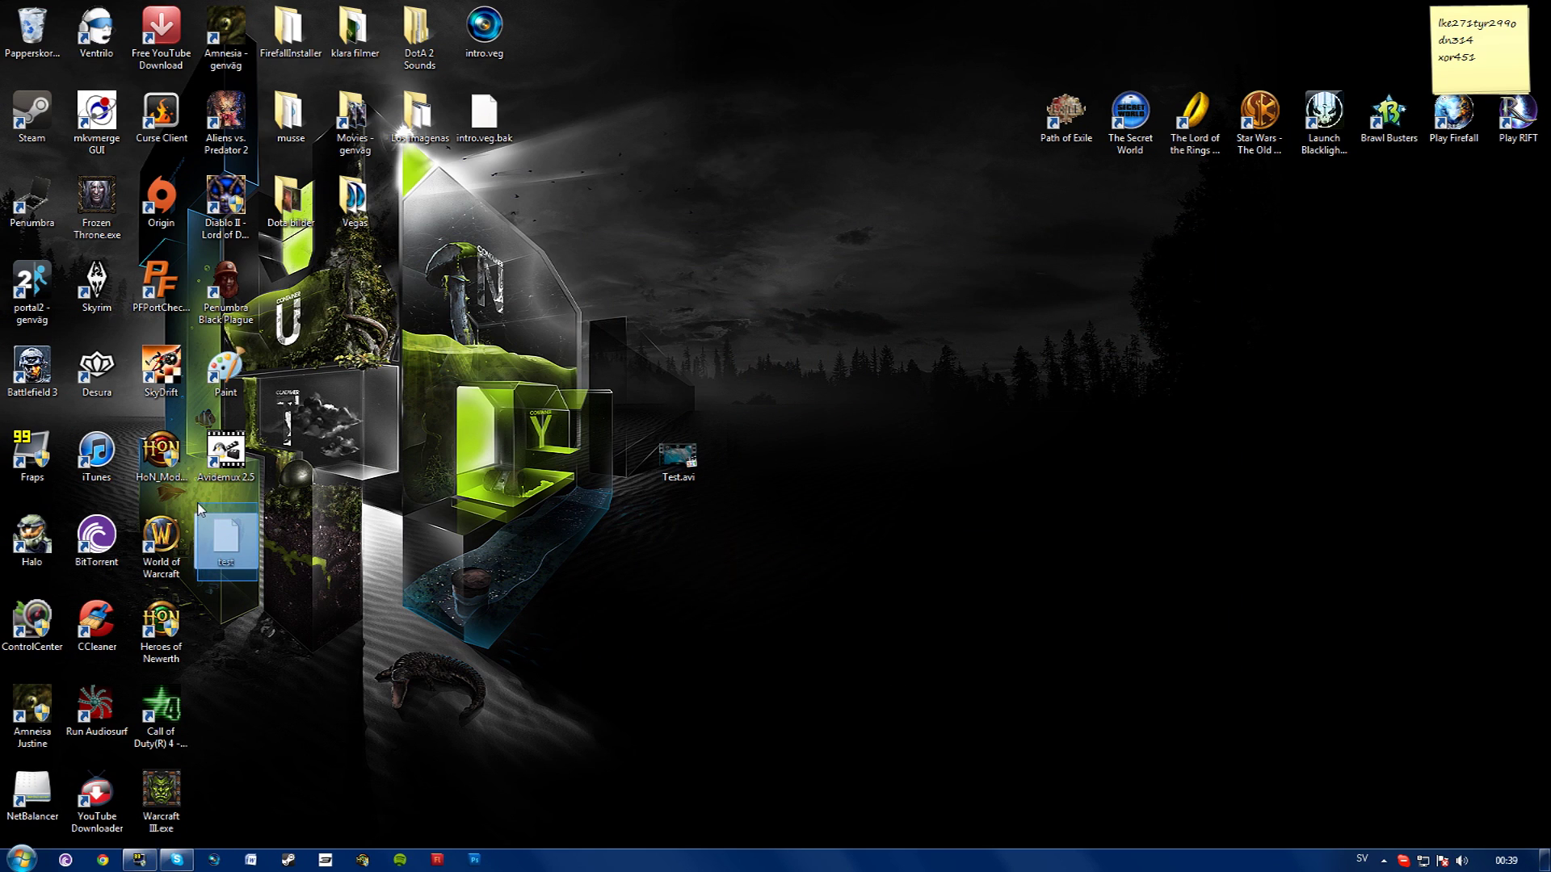
click(214, 859)
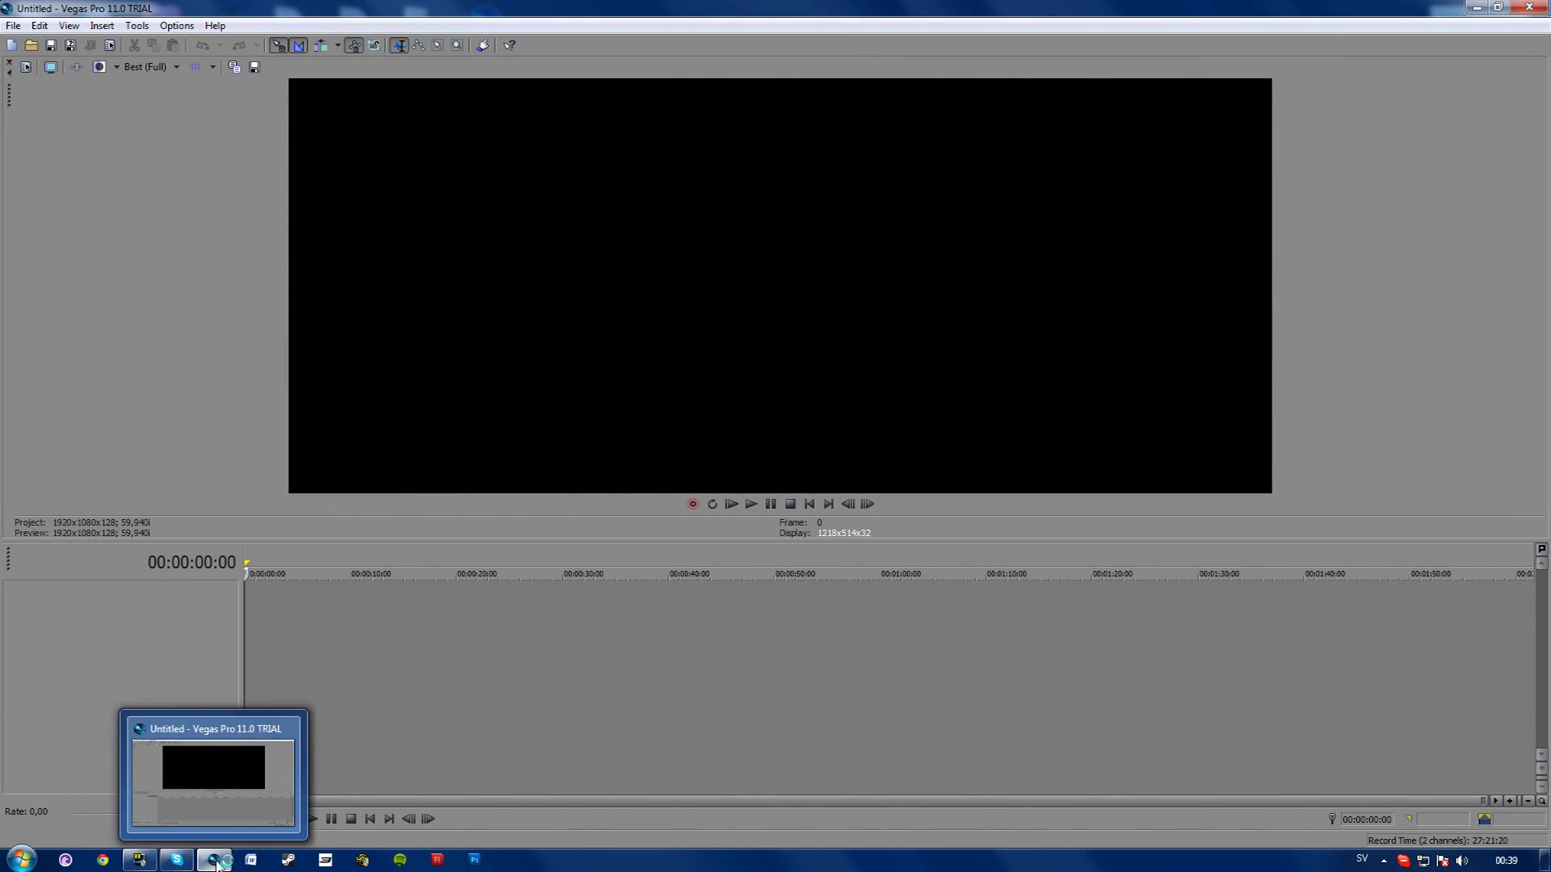
Step: Place test on the Vegas timeline, jump playback to about 57 seconds, then minimize to the desktop
click(219, 859)
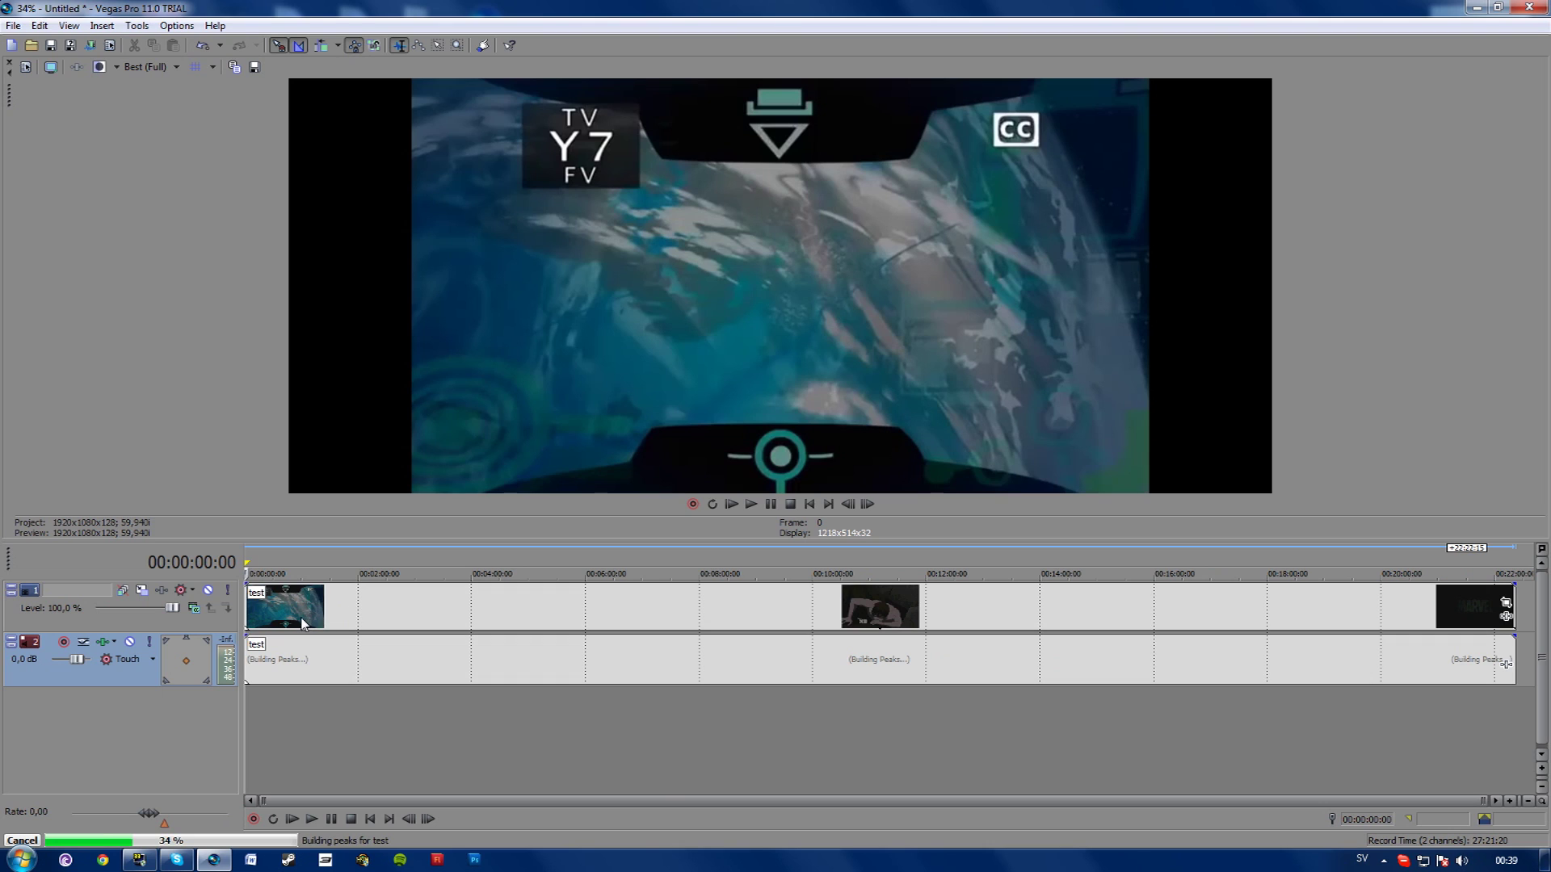
click(299, 618)
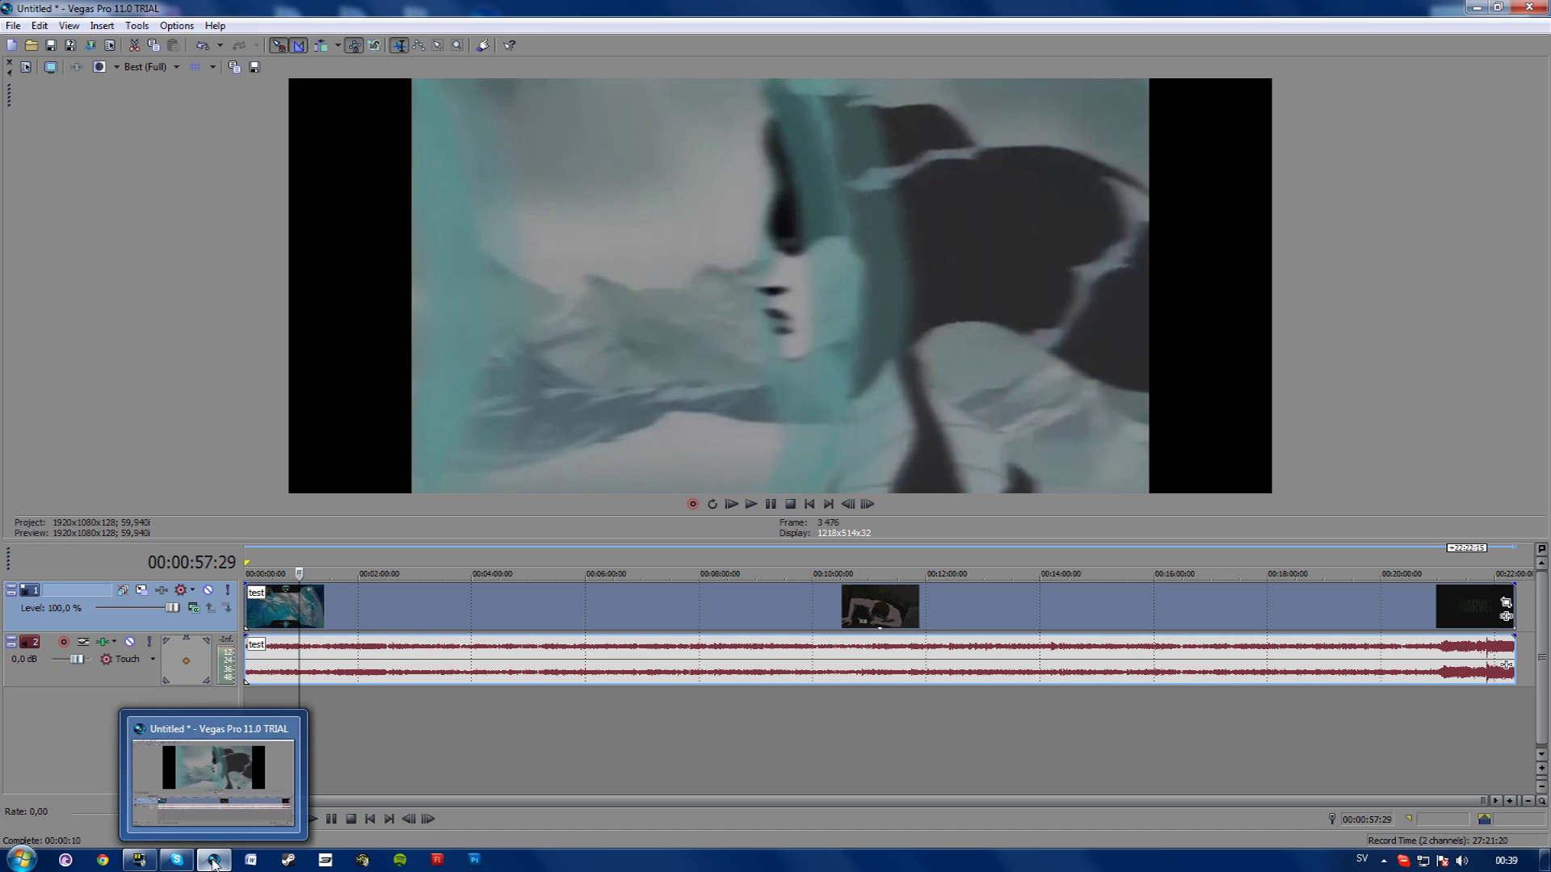
mouse_move(213, 861)
click(215, 861)
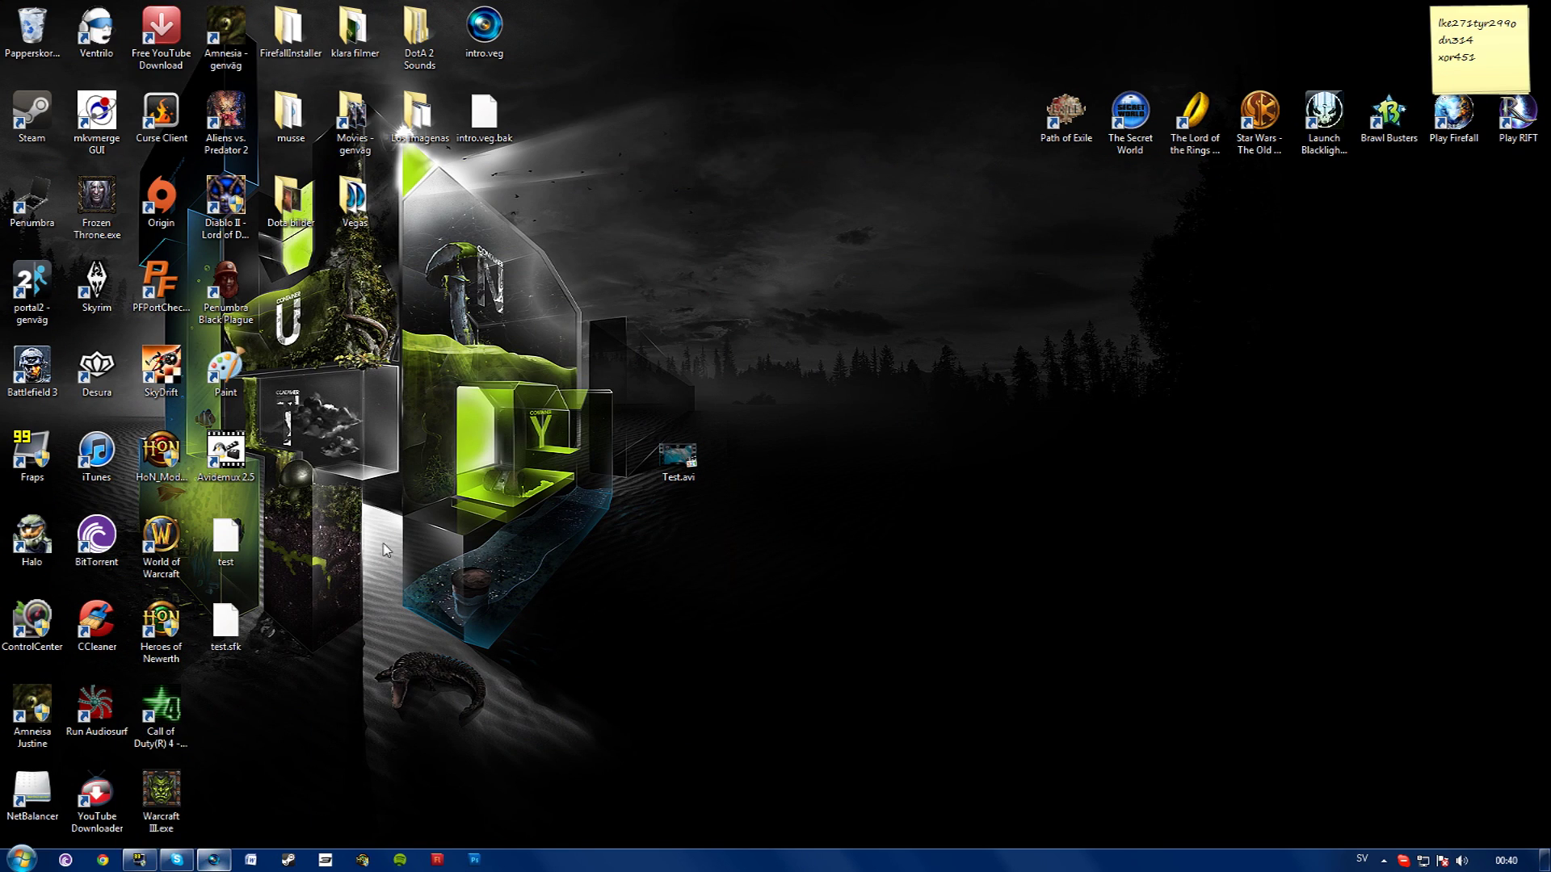